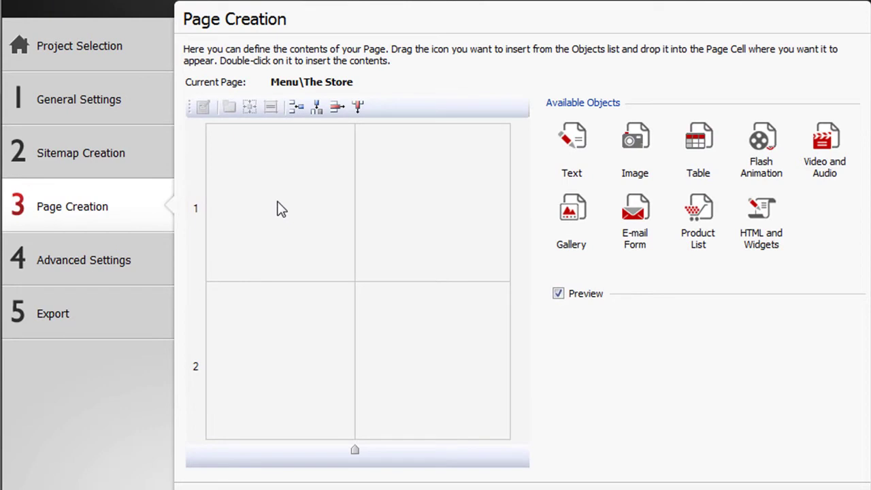
# Drop a Text object into The Store's top-left cell and an Image object into the top-right cell.
pyautogui.click(280, 208)
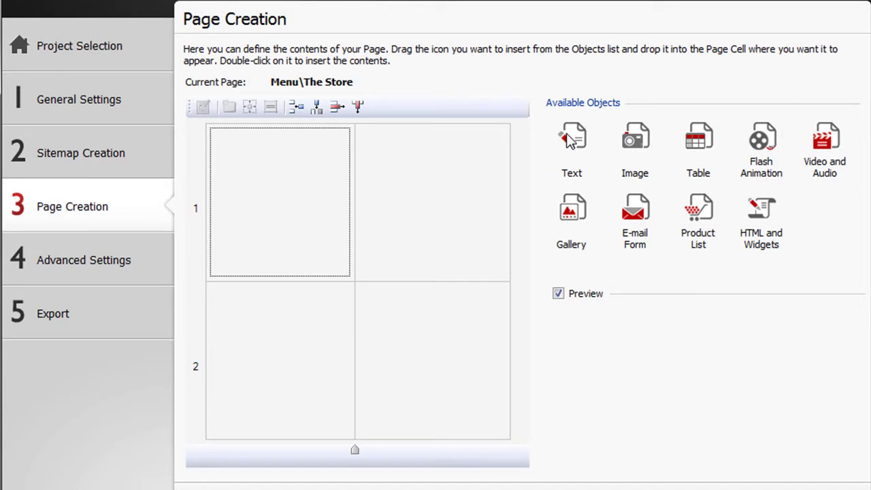
pyautogui.moveTo(566, 135); pyautogui.dragTo(281, 209)
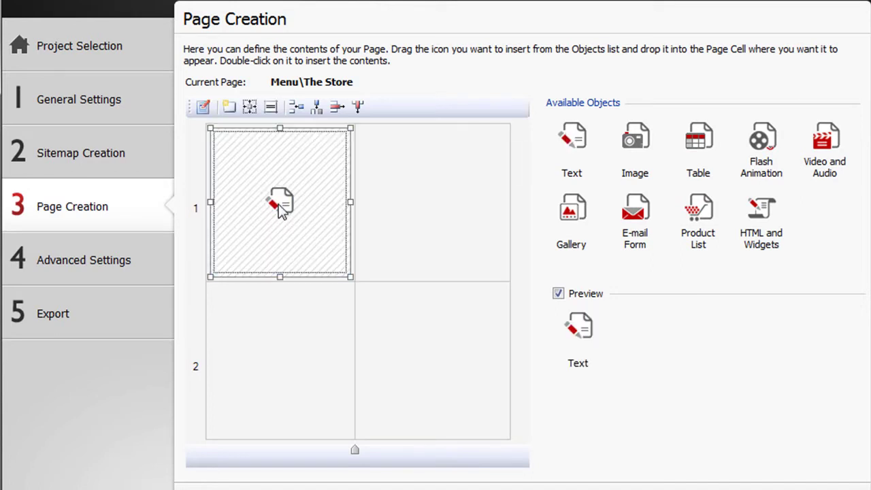
pyautogui.click(435, 213)
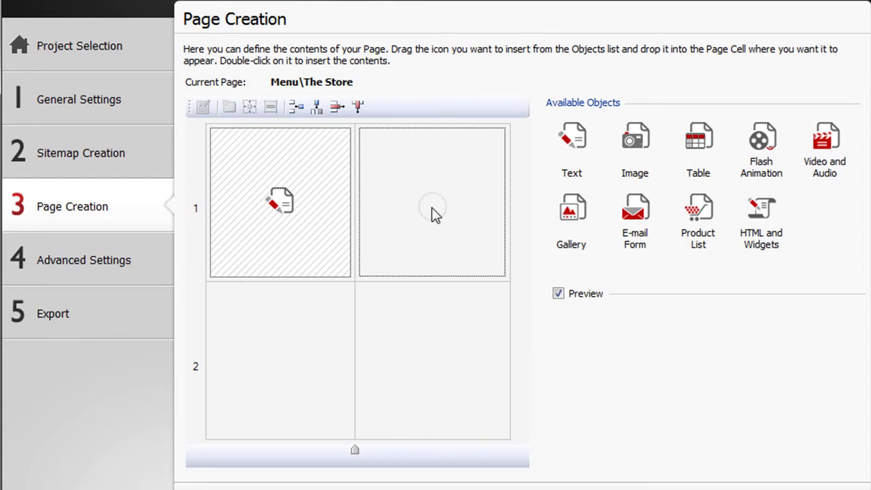
pyautogui.moveTo(632, 139); pyautogui.dragTo(432, 208)
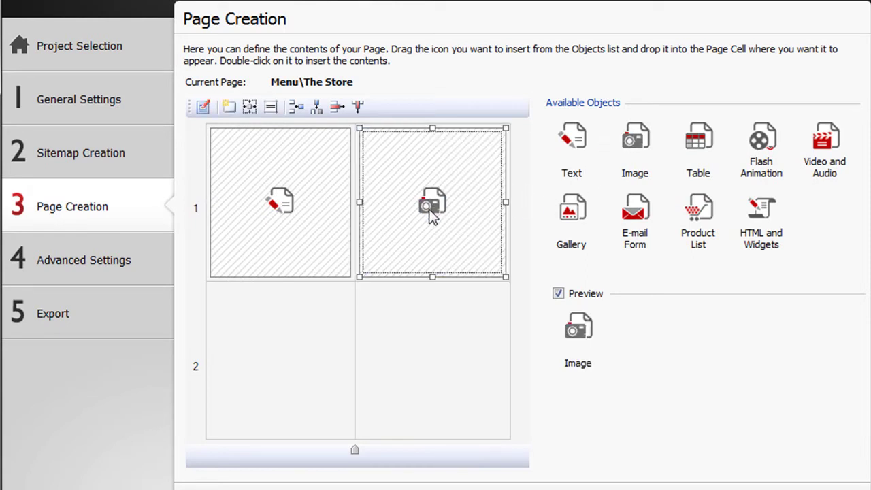
pyautogui.click(276, 205)
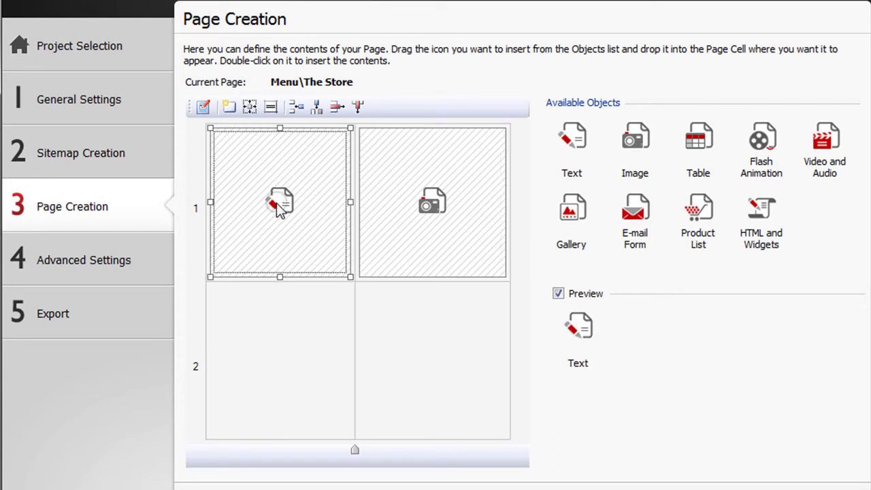
pyautogui.click(436, 210)
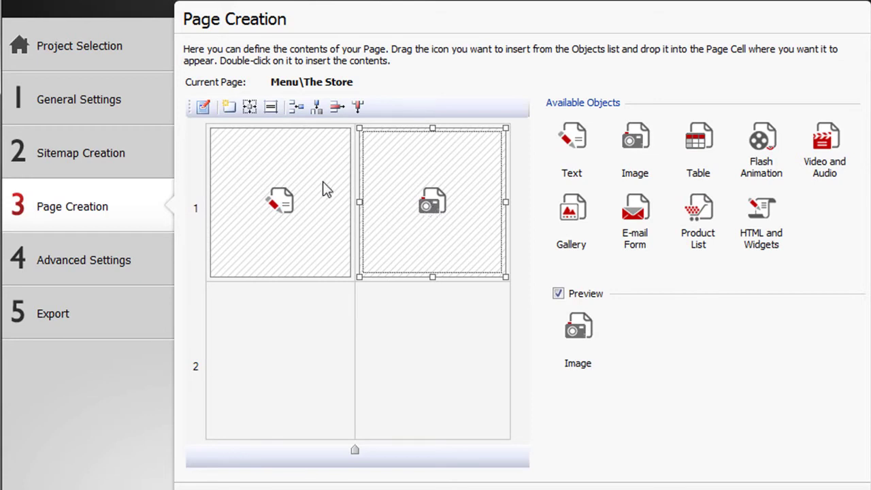
# Insert a third column before the Image cell and stretch the Text object across the first two columns.
pyautogui.click(316, 109)
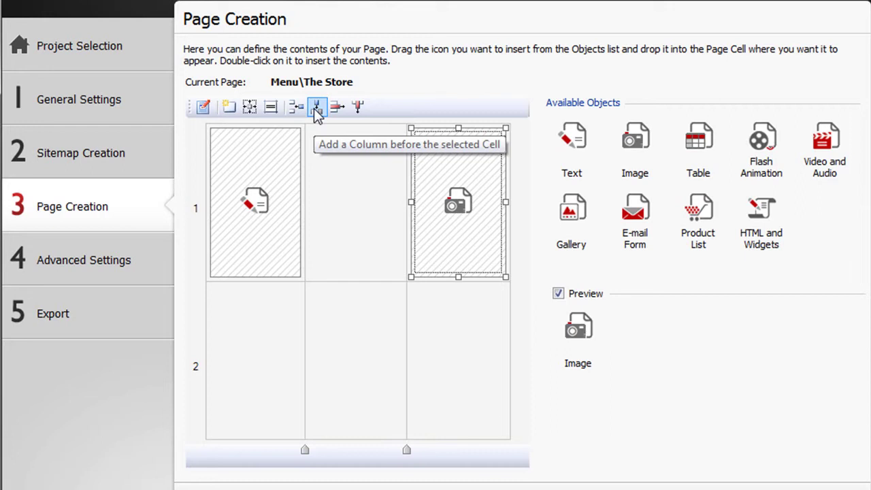
pyautogui.moveTo(458, 202)
pyautogui.mouseDown()
pyautogui.moveTo(424, 204)
pyautogui.moveTo(381, 233)
pyautogui.moveTo(381, 301)
pyautogui.moveTo(439, 315)
pyautogui.moveTo(459, 264)
pyautogui.moveTo(456, 200)
pyautogui.mouseUp()
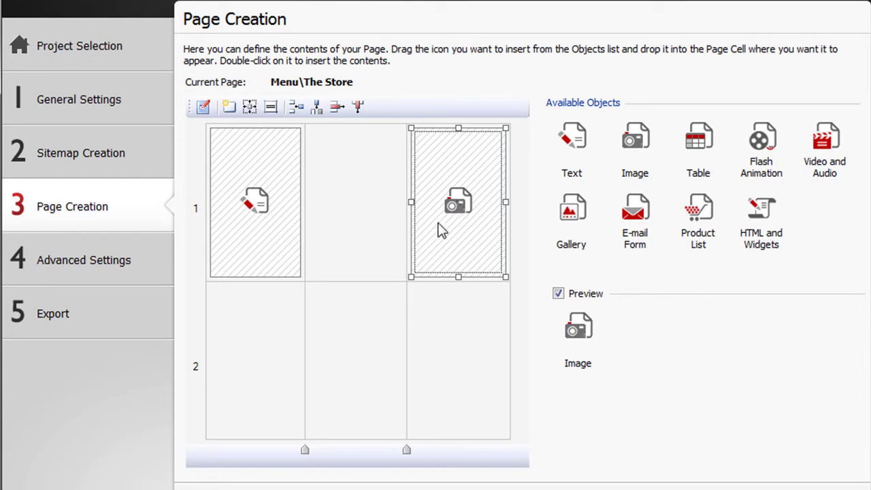
pyautogui.click(264, 203)
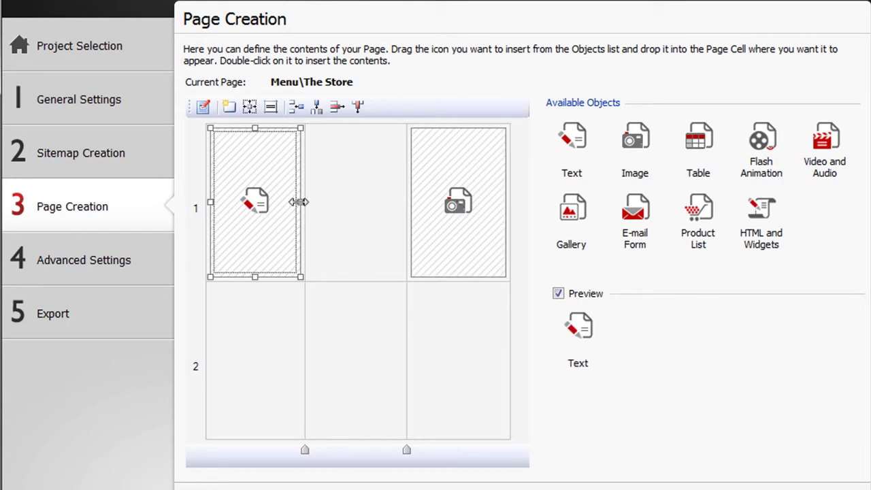
pyautogui.moveTo(298, 200); pyautogui.dragTo(402, 202)
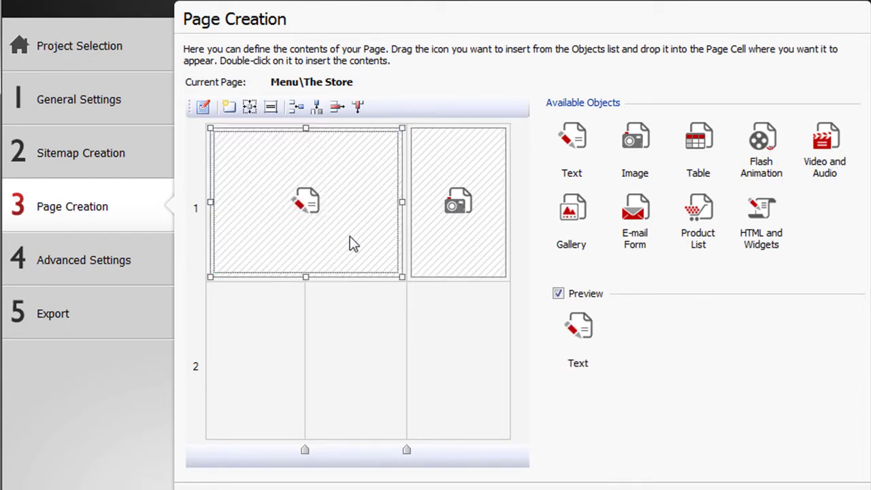
# Replace 'Lorem ipsum' placeholder text with Paste Special content headed 'Welcome to the WebSite X5 Tee Store'.
pyautogui.doubleClick(307, 200)
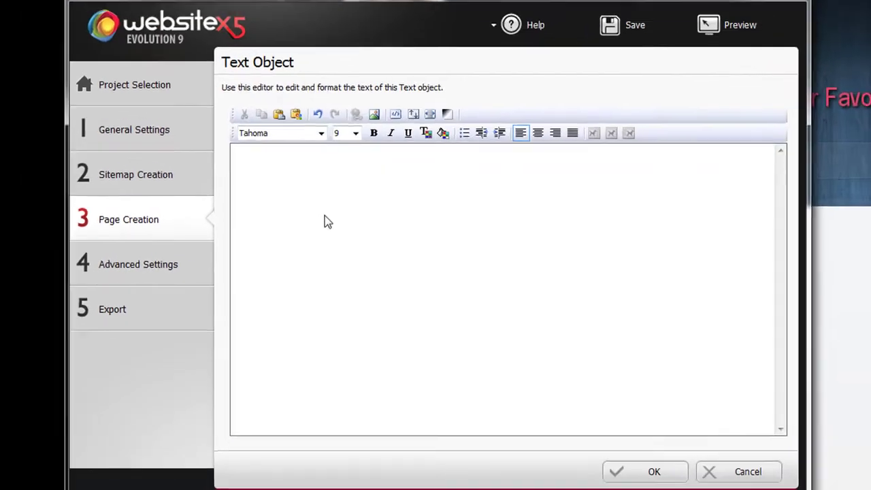
pyautogui.write('Lo')
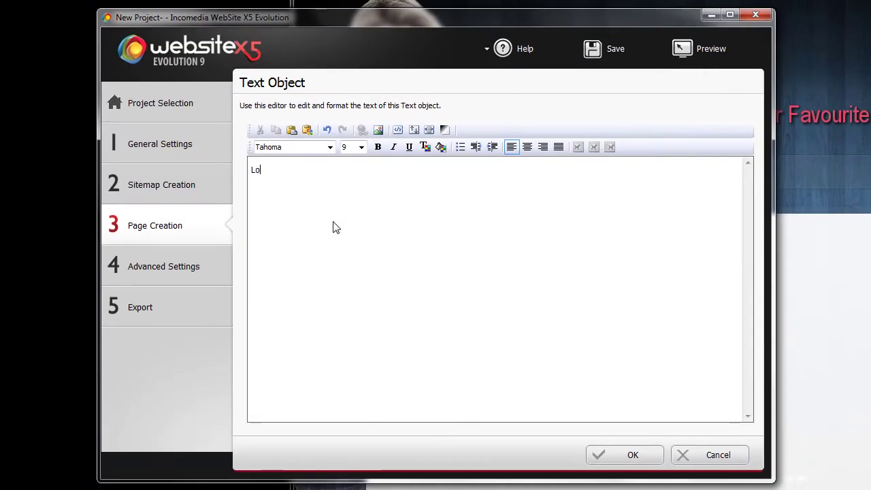
pyautogui.write('rem ipsum')
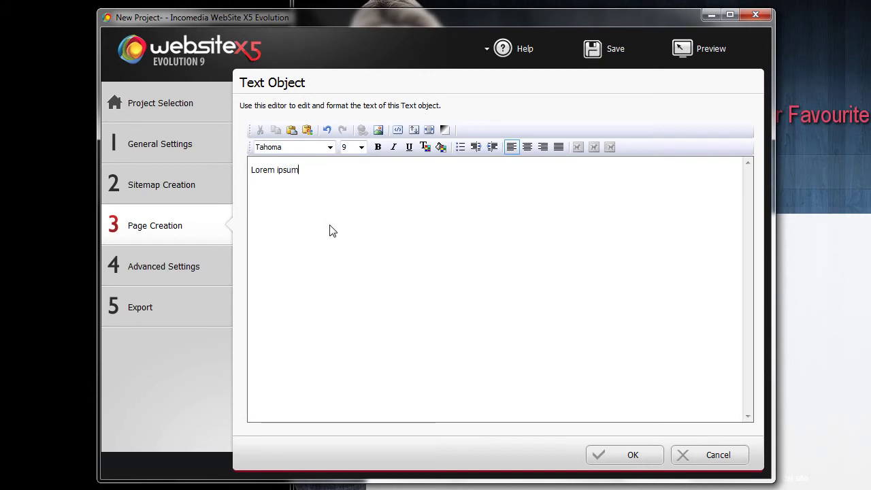
pyautogui.moveTo(304, 170); pyautogui.dragTo(252, 166)
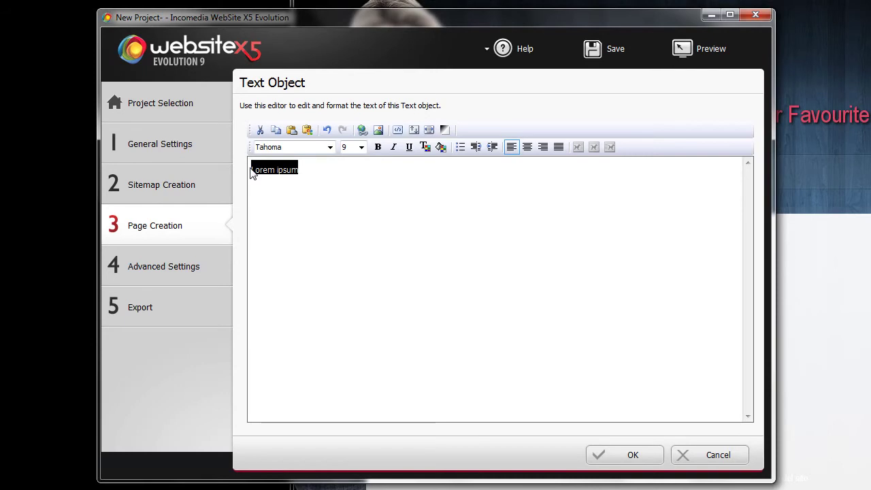
pyautogui.rightClick(252, 171)
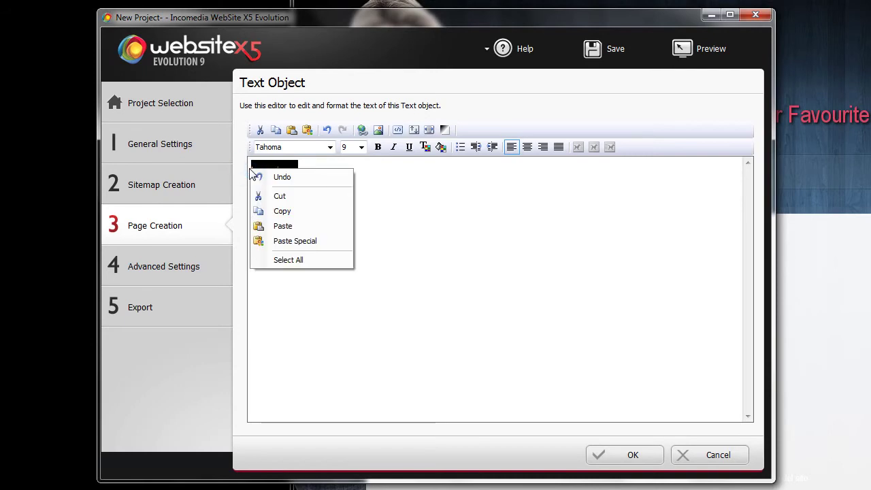
pyautogui.click(322, 245)
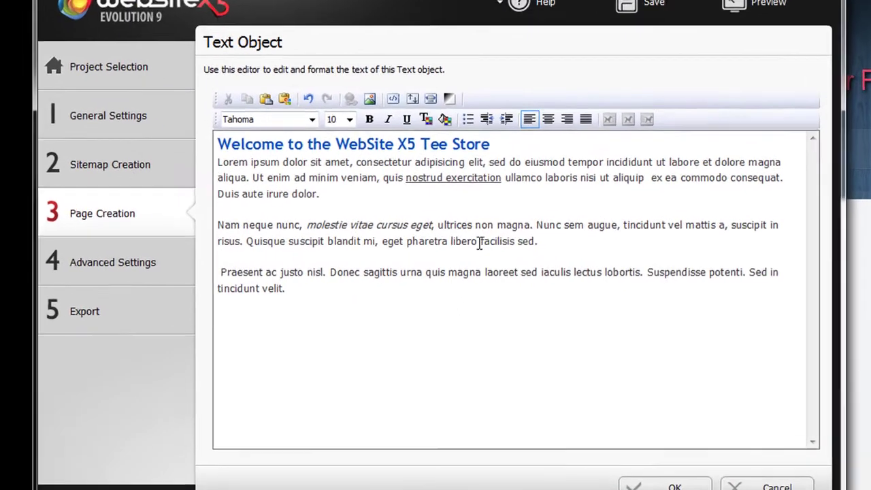
pyautogui.doubleClick(449, 248)
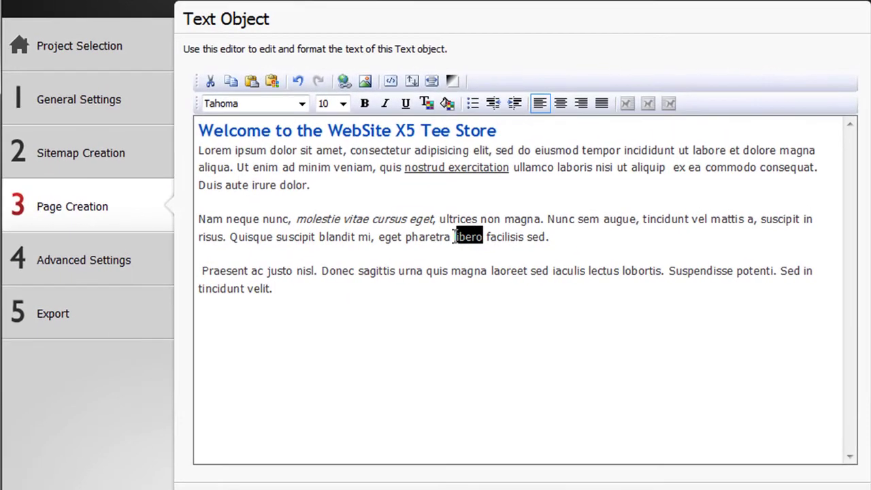
# Select 'pharetra libero' and make it a File or URL link opening in a ShowBox.
pyautogui.moveTo(454, 236); pyautogui.dragTo(407, 237)
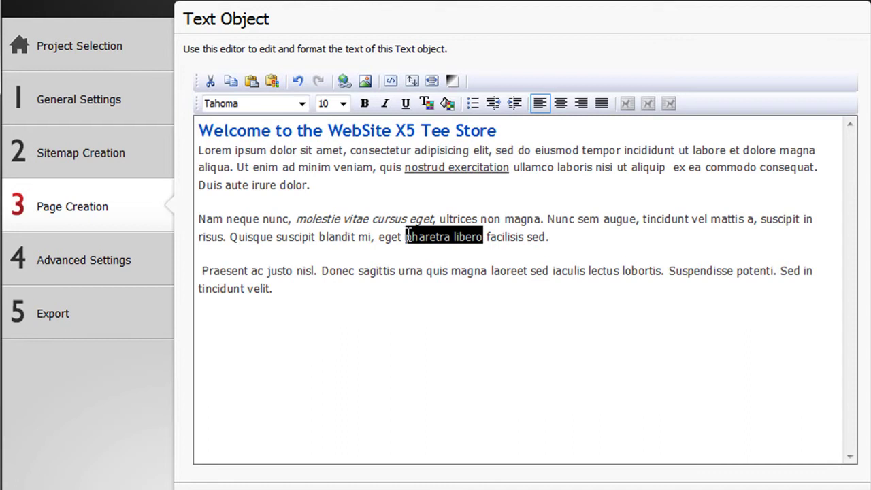
pyautogui.click(344, 81)
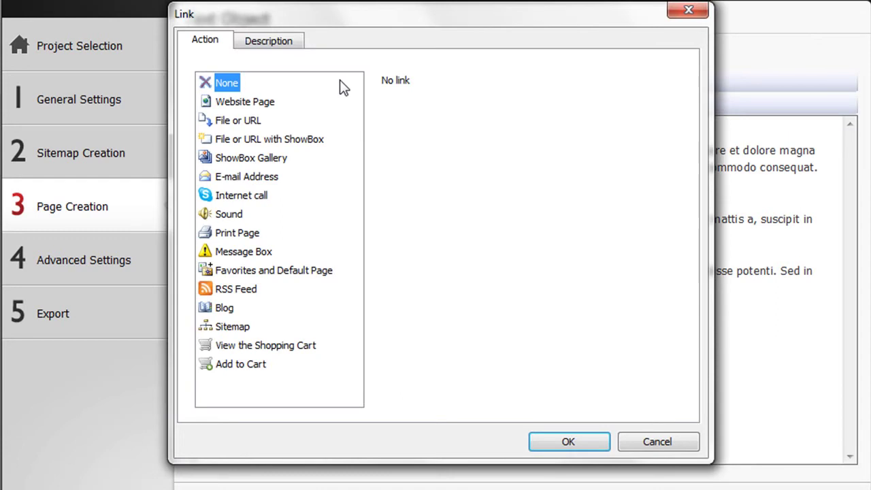
pyautogui.click(266, 106)
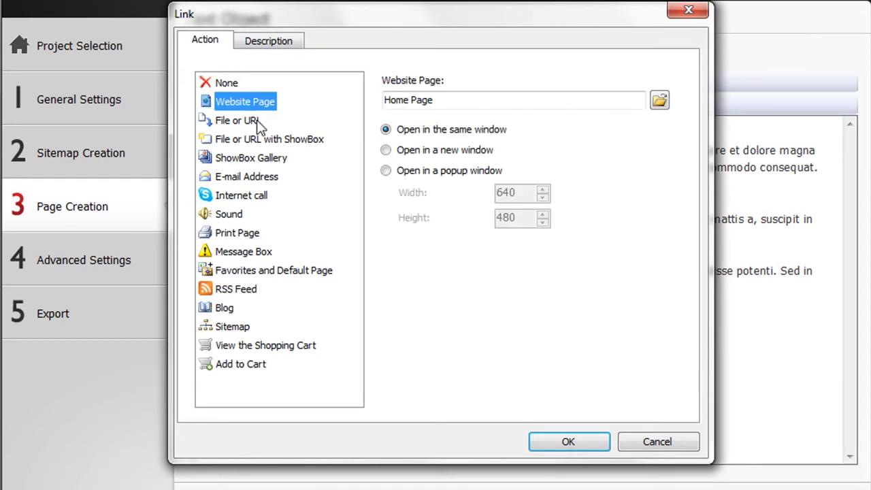
pyautogui.click(261, 127)
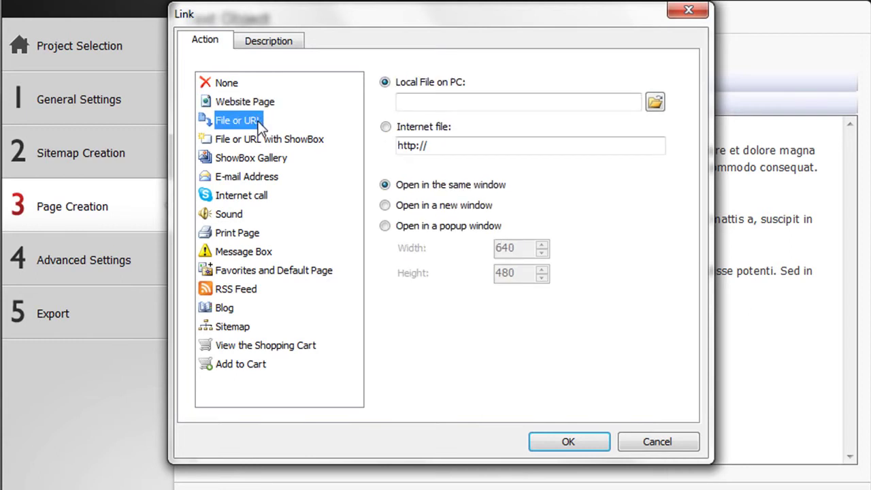
pyautogui.click(320, 143)
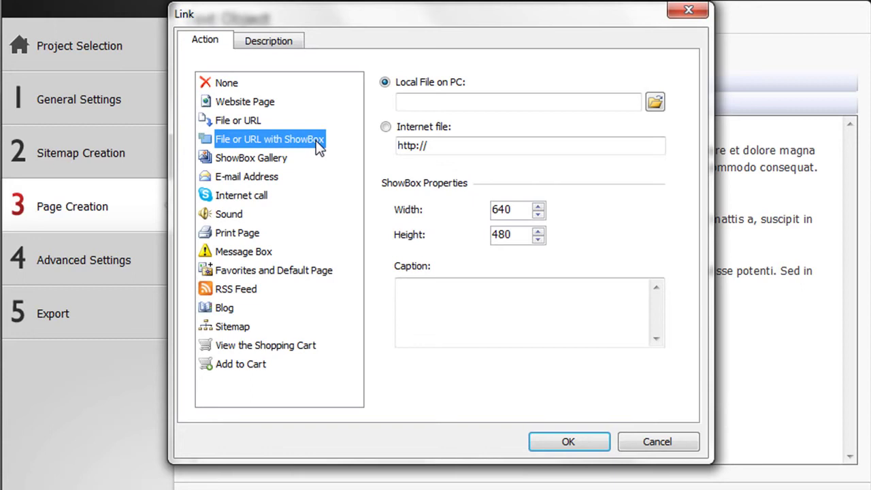
# Link to the file WebSite x5.jpg and paste lorem ipsum text as the ShowBox caption.
pyautogui.click(655, 103)
pyautogui.doubleClick(480, 170)
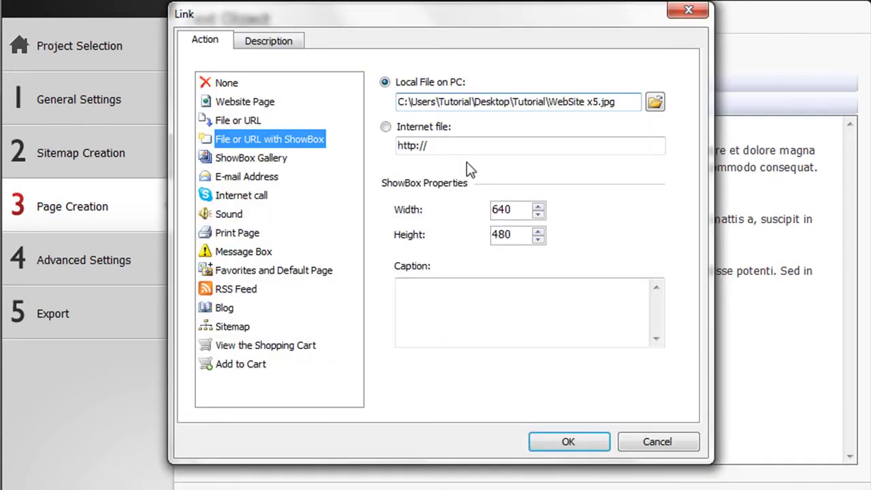
pyautogui.click(400, 285)
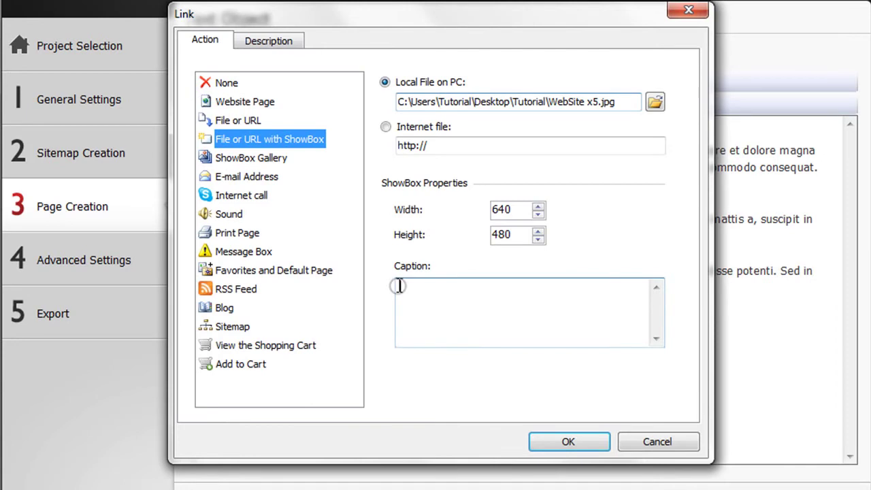
pyautogui.write('Lorem ipsum dolor sit amet, consectetur adipisicing elit, sed do eiusmod tempor incididunt ut labore et dolore magna aliqua.')
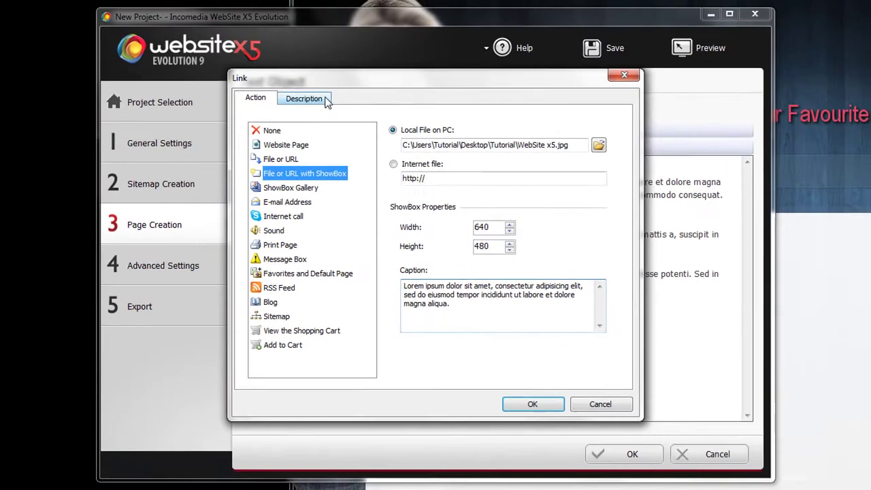
# Give the link a pasted lorem ipsum mouse-over tip with WebSite x5.jpg as its image.
pyautogui.click(268, 41)
pyautogui.click(266, 147)
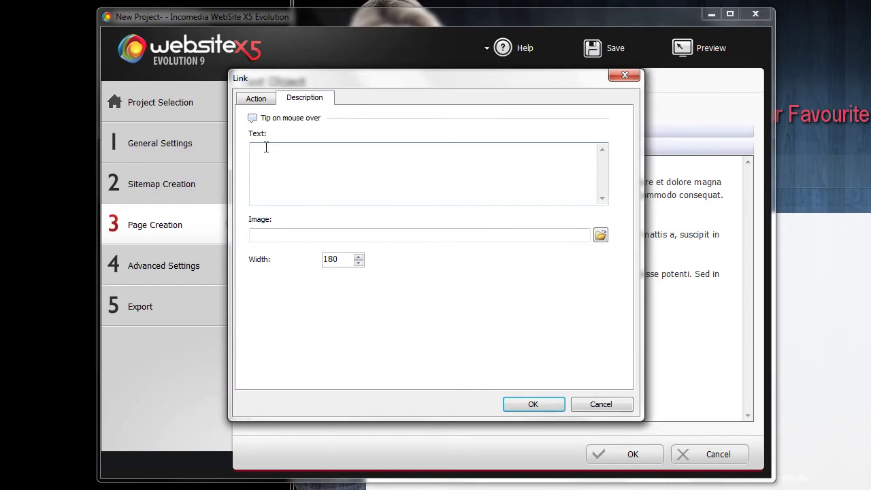
pyautogui.click(251, 149)
pyautogui.write('Lorem ipsum dolor sit amet consectetur adipisicing elit.')
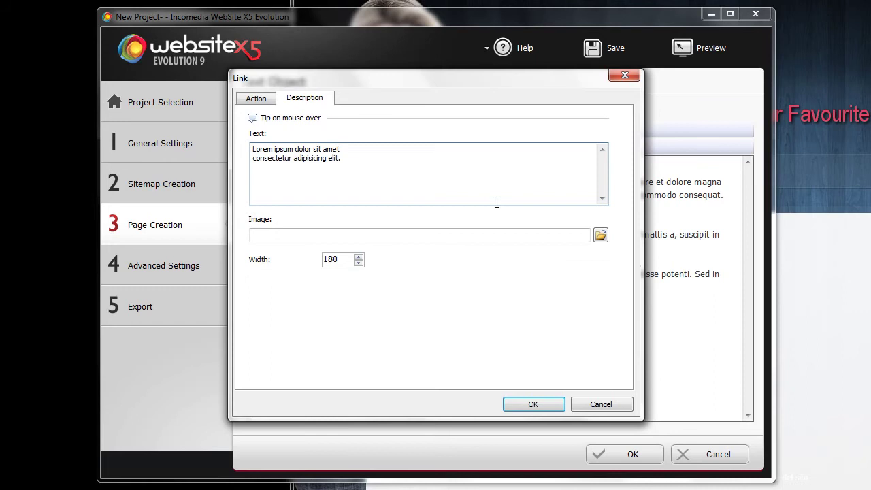
pyautogui.click(601, 235)
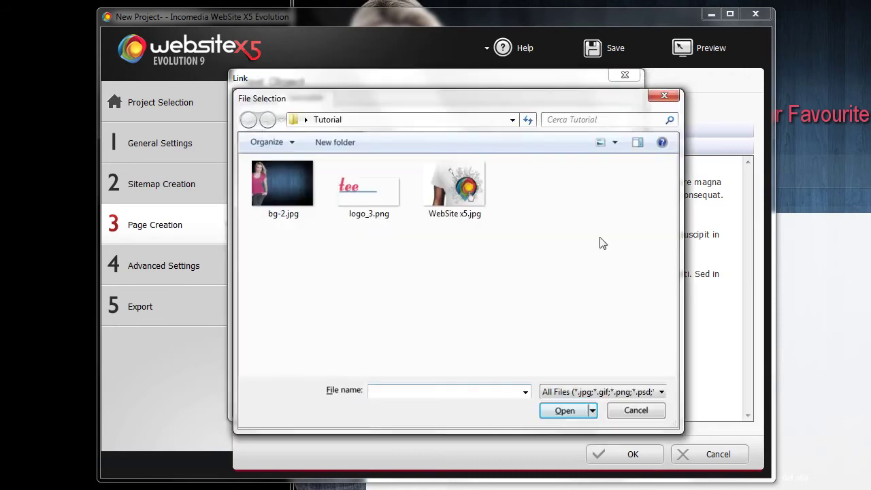
pyautogui.doubleClick(457, 189)
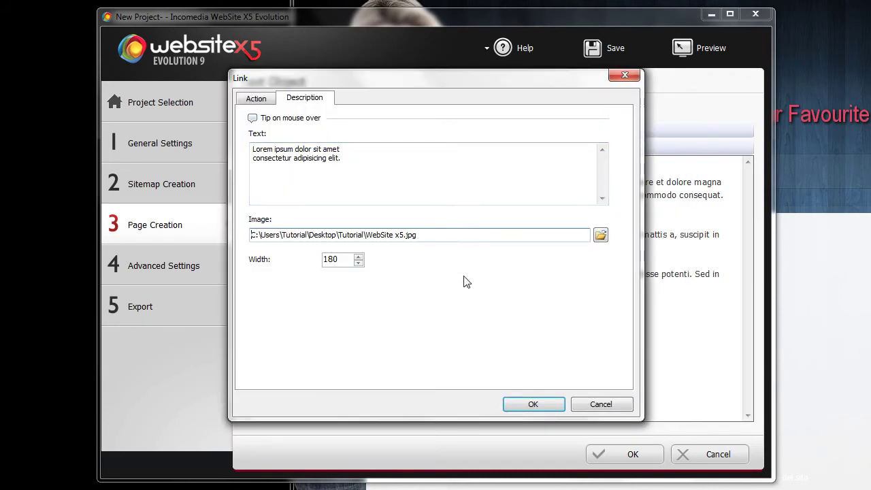
pyautogui.click(549, 407)
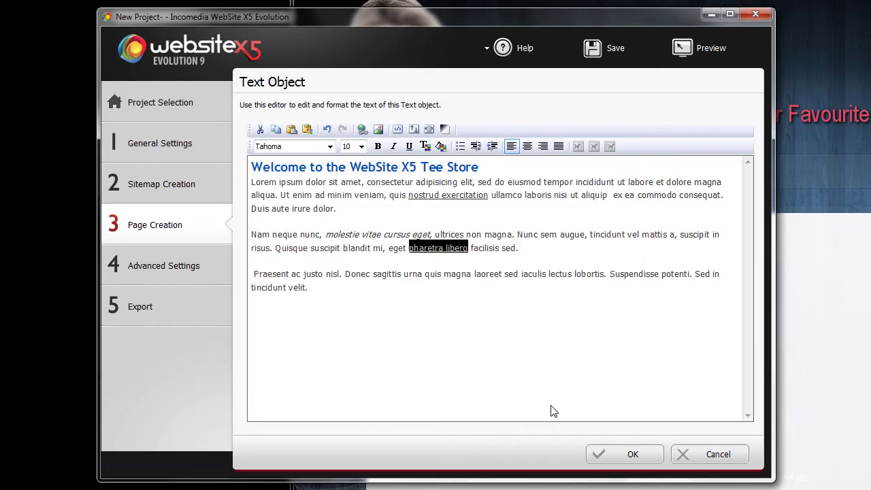
# Keep the text edits, preview the site, and open then close the pharetra libero T-shirt lightbox.
pyautogui.click(625, 454)
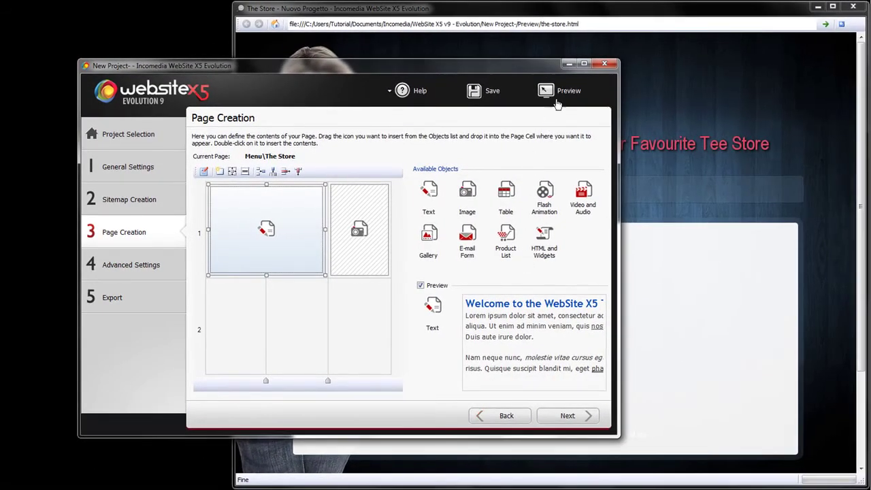
pyautogui.click(564, 91)
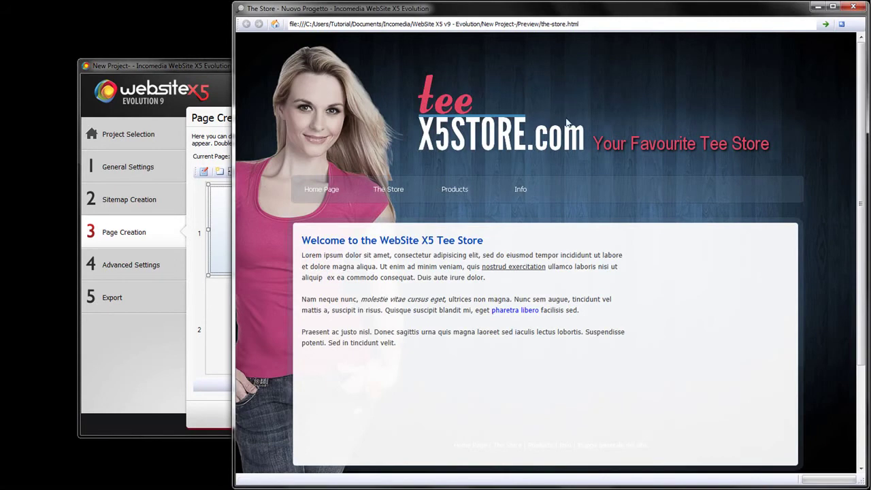
pyautogui.moveTo(520, 311)
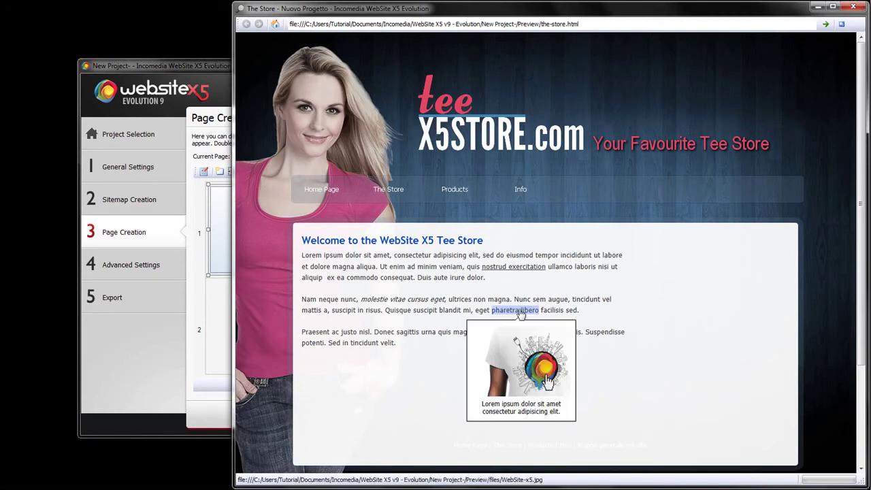
pyautogui.click(520, 311)
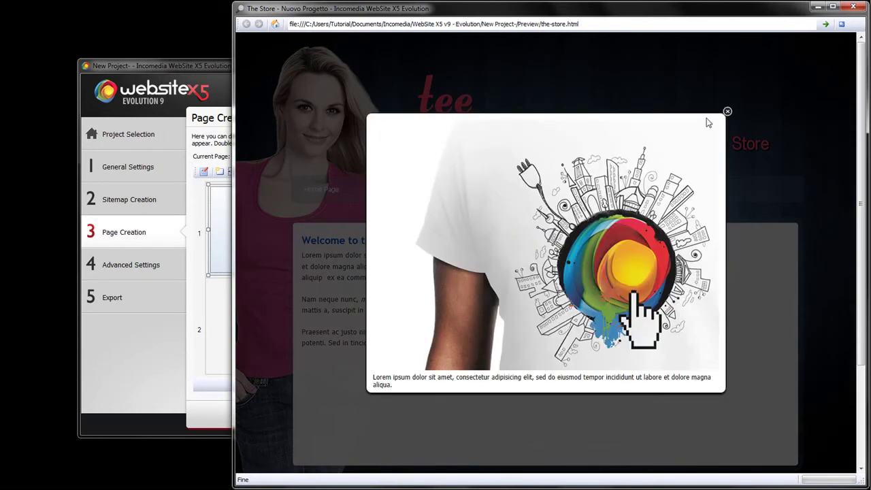
pyautogui.click(726, 111)
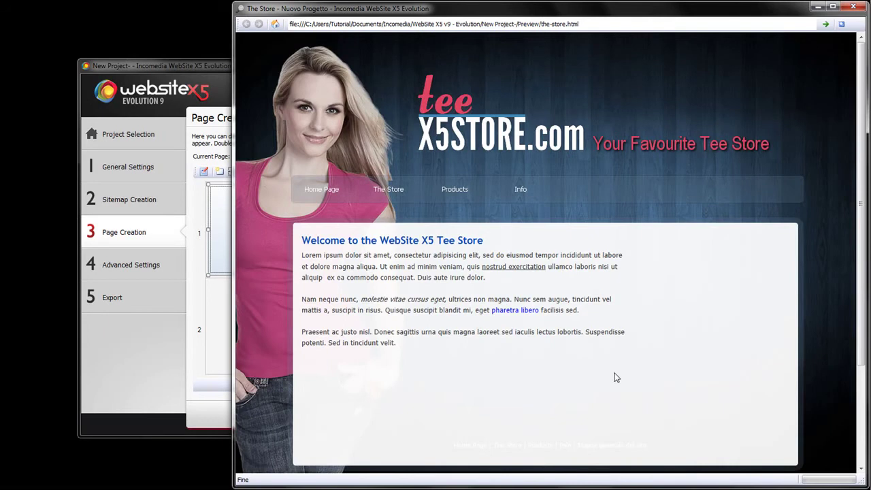
# Set the row 1 Image object's file to bg-2.jpg.
pyautogui.click(210, 414)
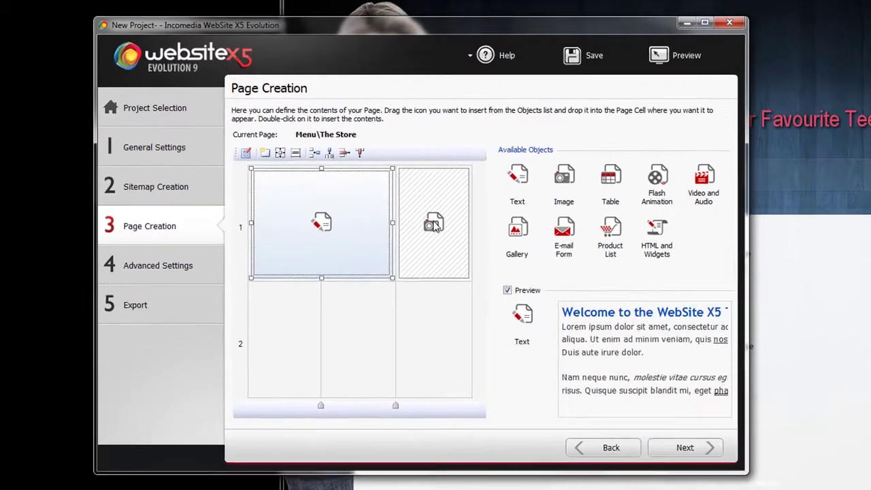
pyautogui.doubleClick(359, 229)
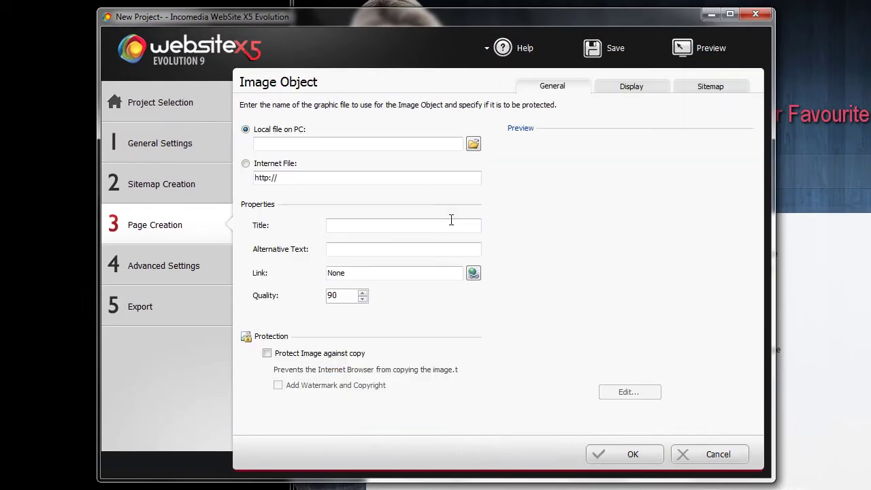
pyautogui.click(473, 145)
pyautogui.doubleClick(155, 141)
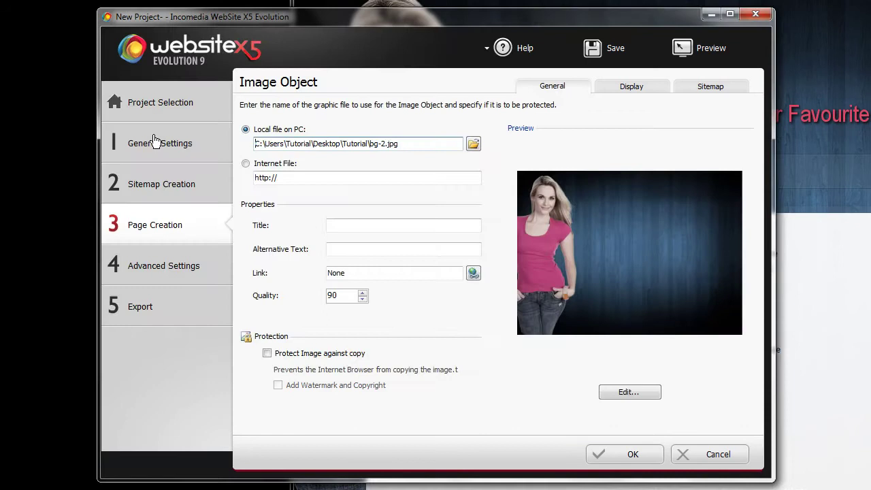
# Title the image 'Welcome!' and lower its quality from 90 to 80.
pyautogui.click(328, 225)
pyautogui.write('Welcome!')
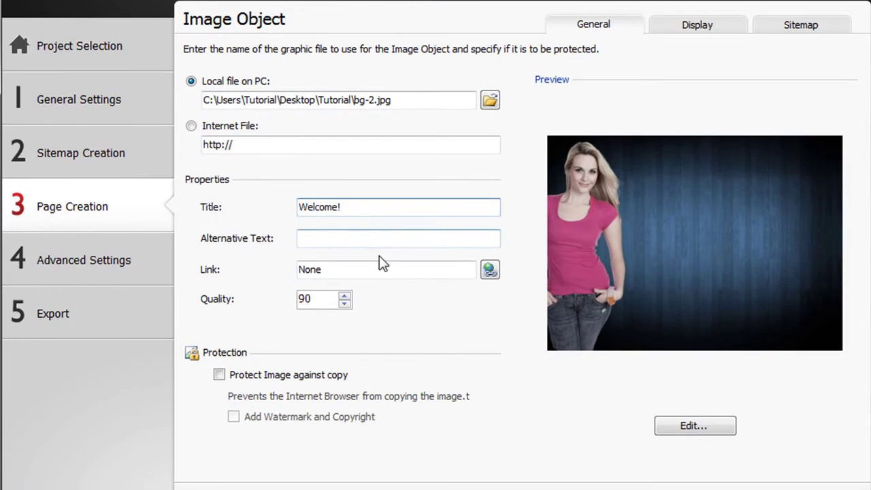
pyautogui.click(344, 303)
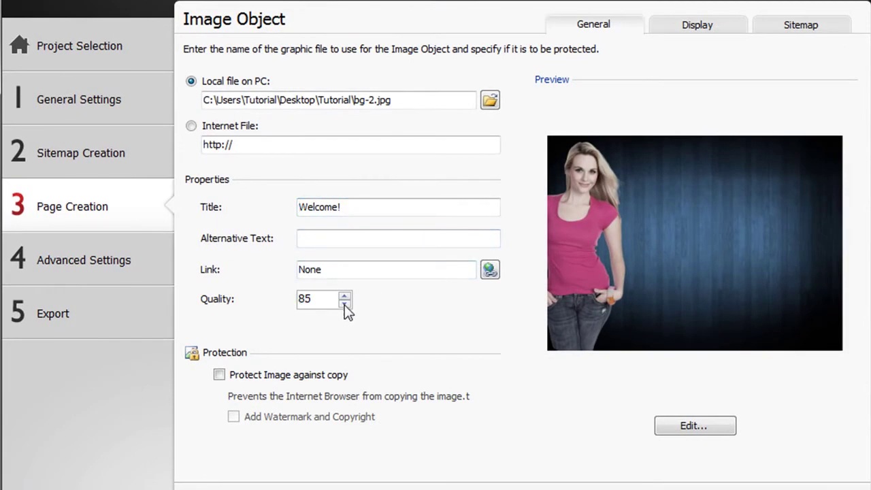
pyautogui.click(344, 303)
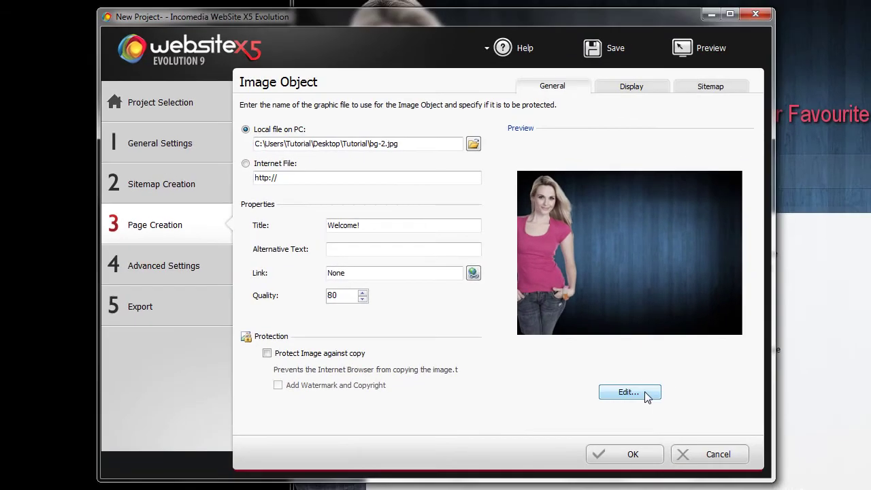
pyautogui.click(647, 398)
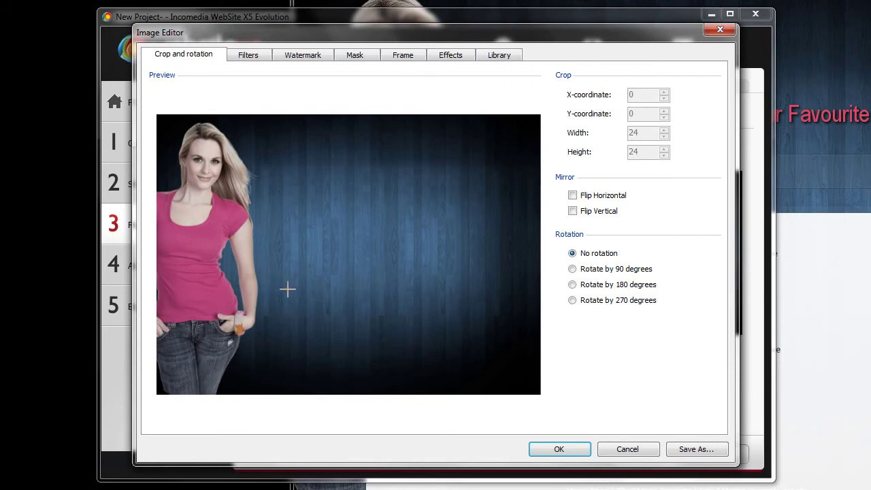
# Crop bg-2.jpg to the woman's upper body and leave the watermark set to None.
pyautogui.moveTo(287, 270); pyautogui.dragTo(151, 109)
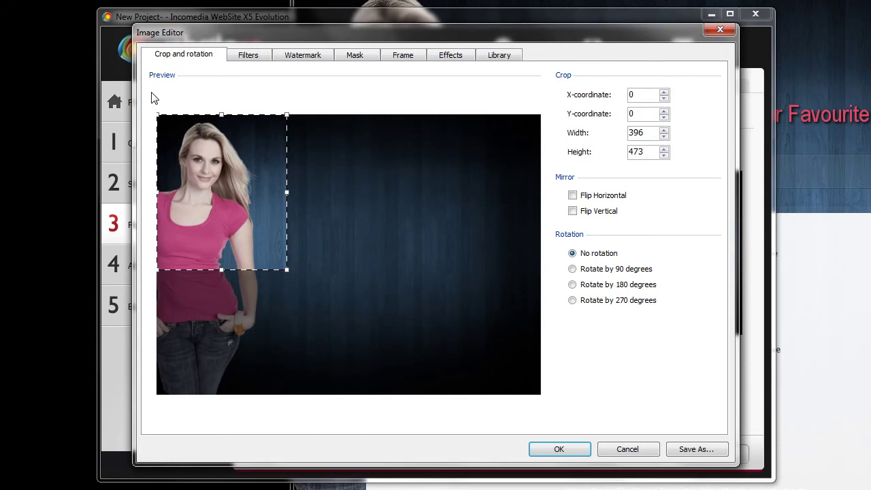
pyautogui.click(265, 57)
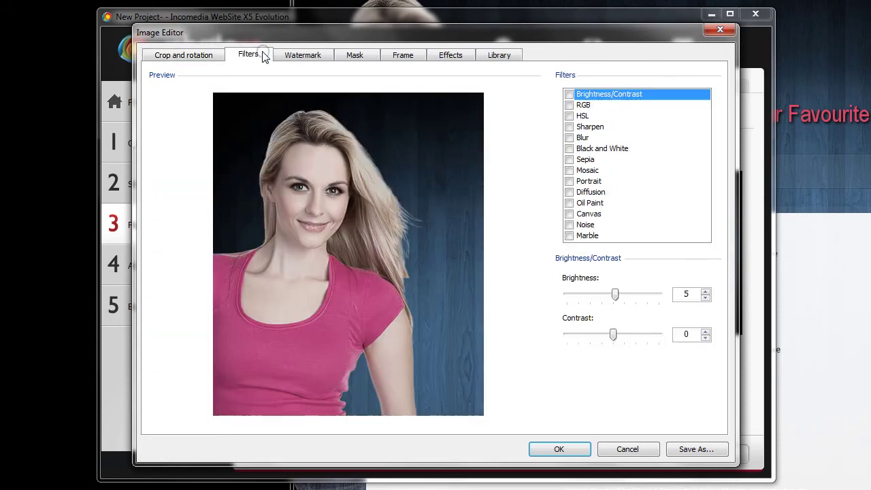
pyautogui.click(321, 59)
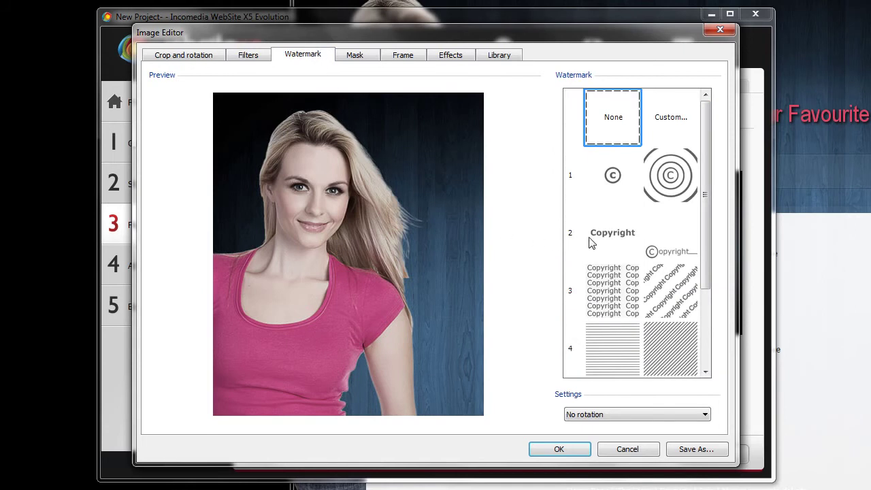
pyautogui.click(609, 237)
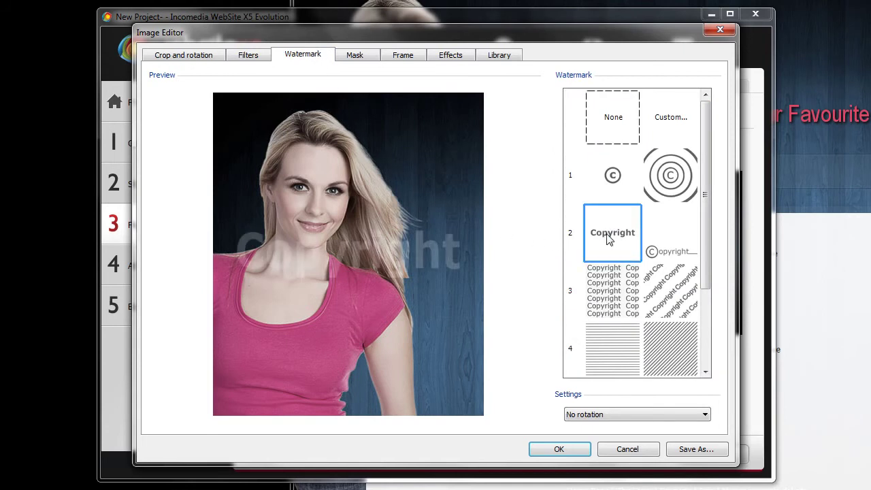
pyautogui.click(671, 291)
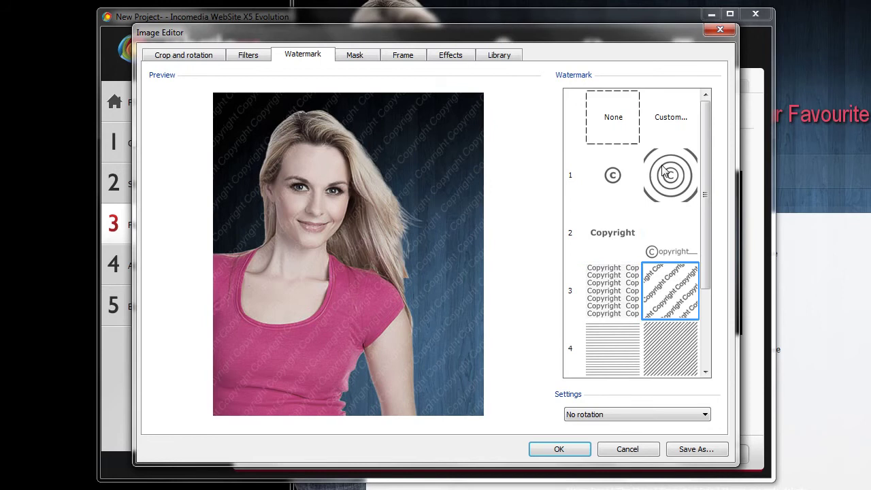
pyautogui.click(613, 121)
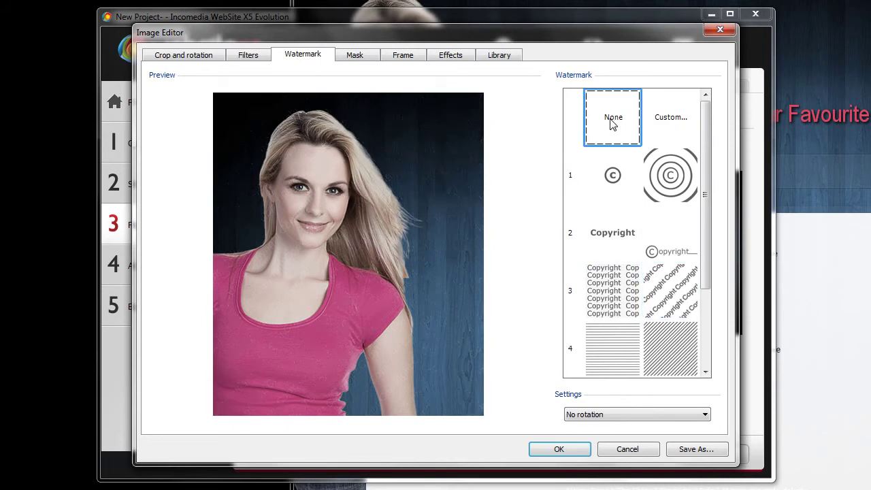
# Apply the soft-edged rounded-rectangle mask from row 5 of the Mask options.
pyautogui.click(369, 59)
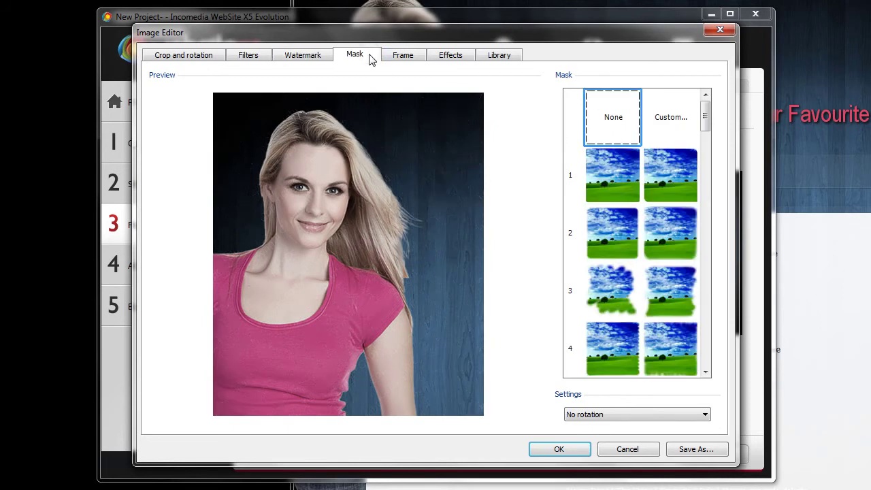
pyautogui.click(655, 175)
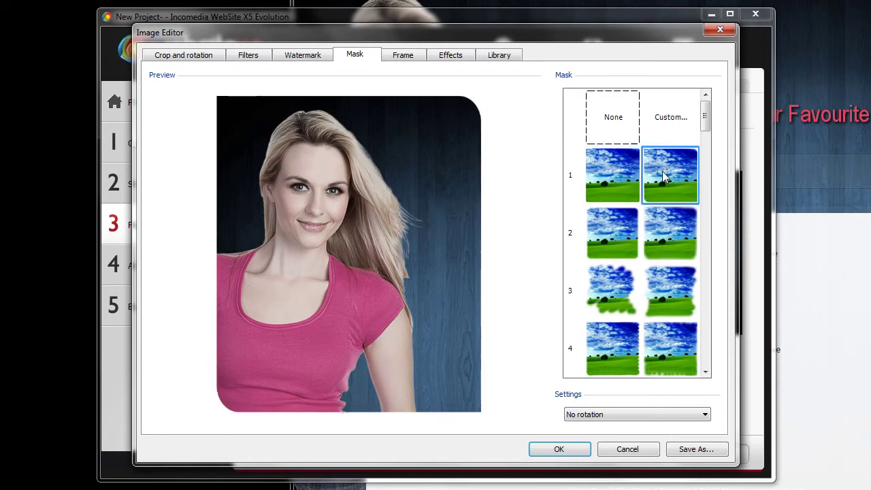
pyautogui.click(610, 286)
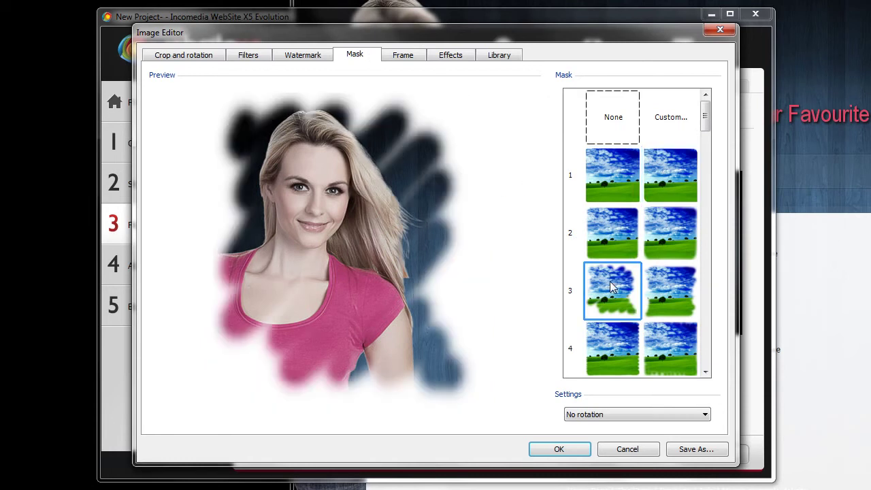
pyautogui.click(705, 372)
pyautogui.click(610, 348)
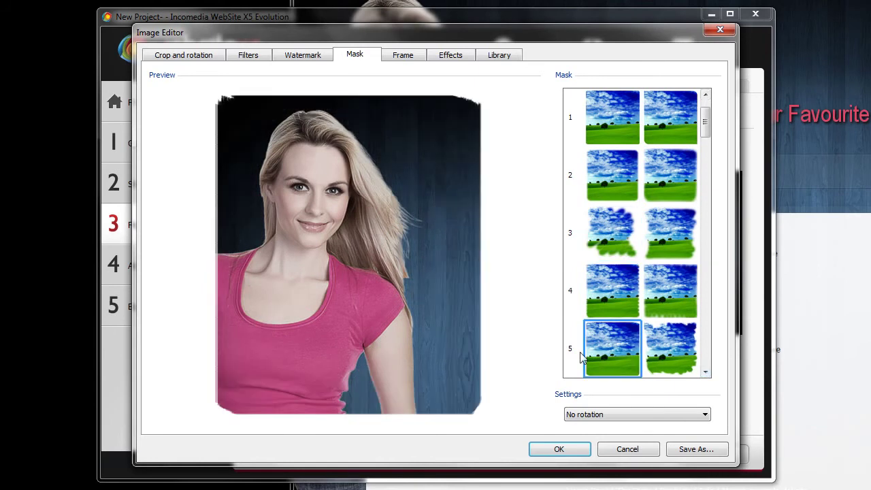
# Frame the photo with two paperclips at its top corners, from row 5 of frames.
pyautogui.click(420, 59)
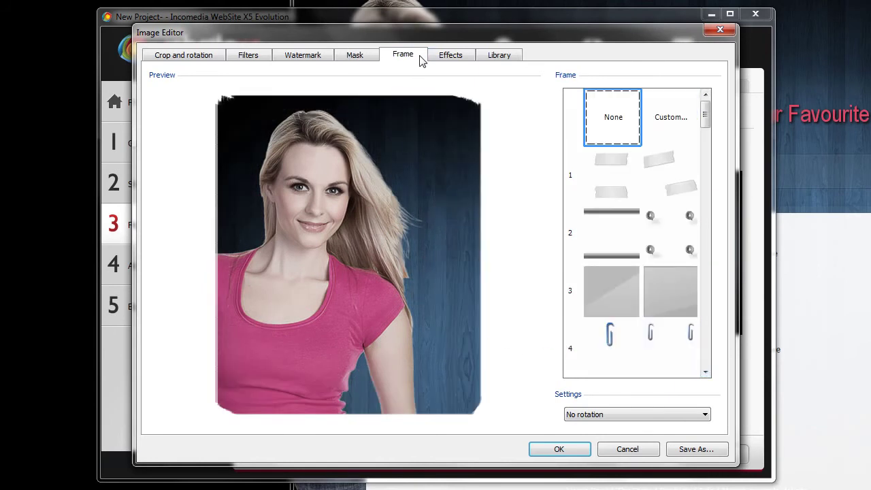
pyautogui.click(671, 182)
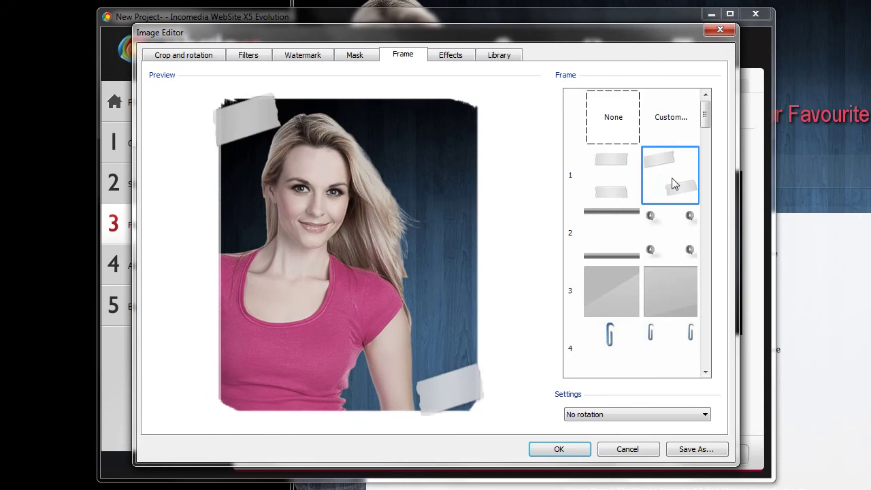
pyautogui.click(610, 338)
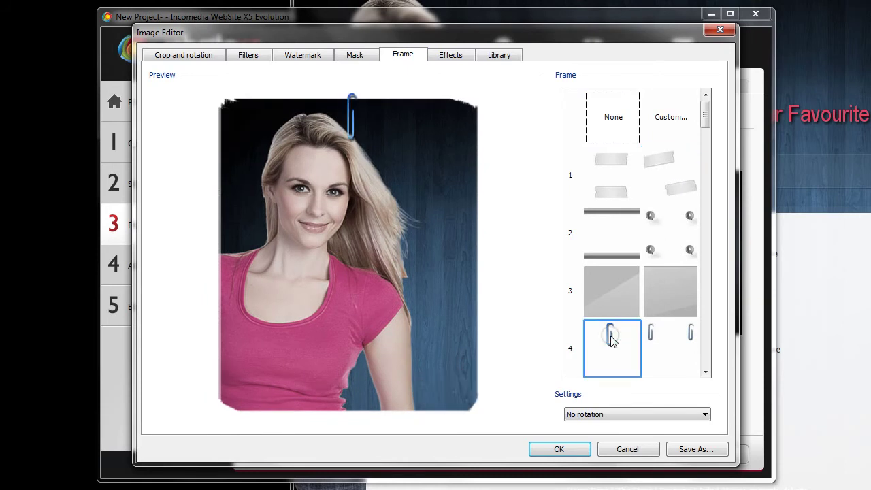
pyautogui.click(705, 372)
pyautogui.click(674, 348)
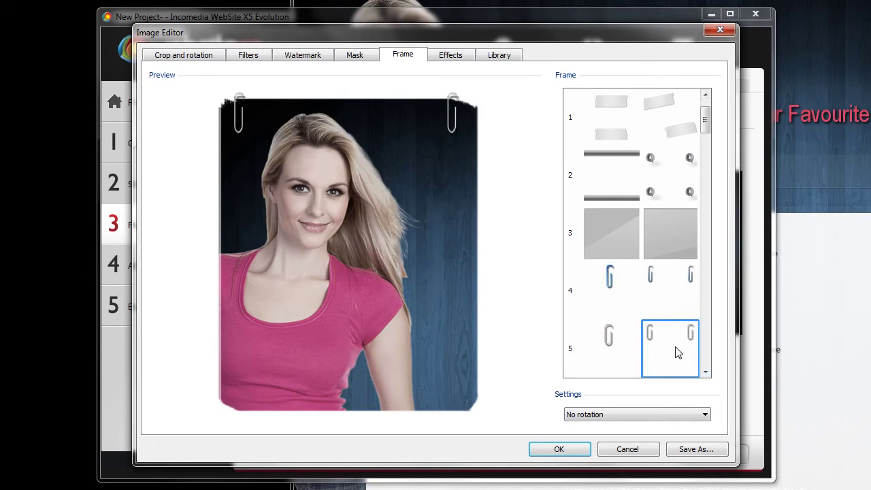
# Enable the Rotation effect with a 6 degree angle.
pyautogui.click(467, 57)
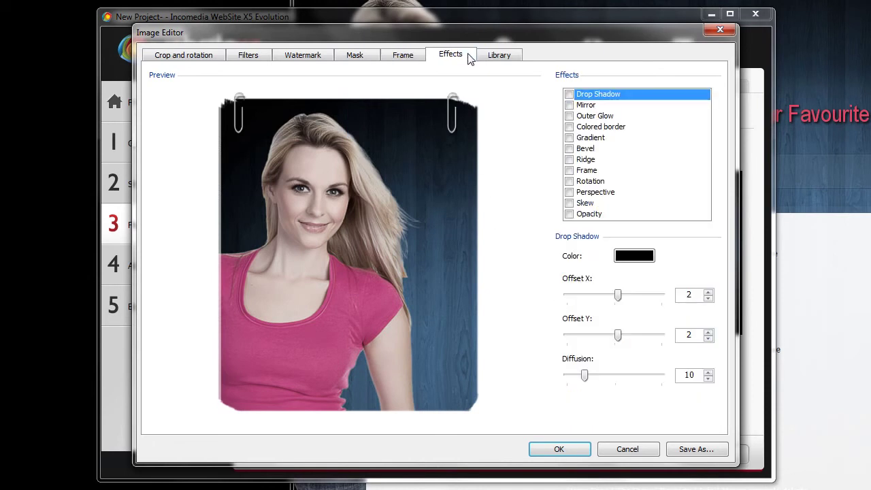
pyautogui.click(572, 185)
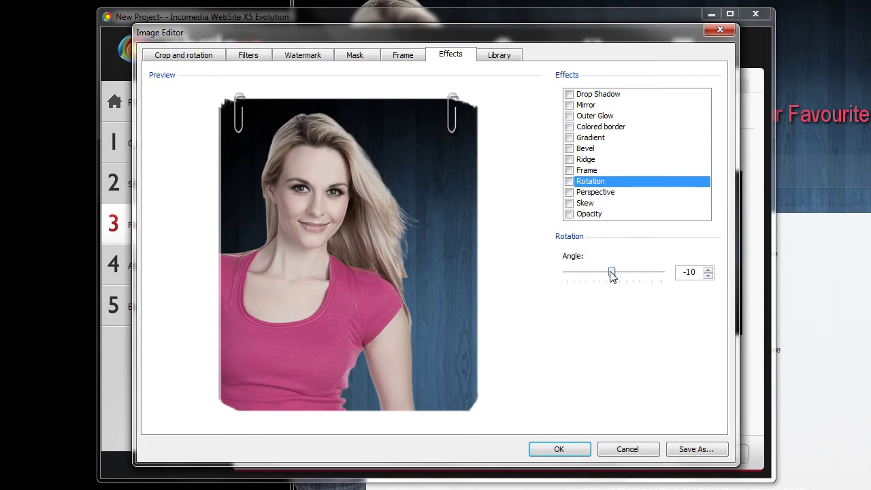
pyautogui.moveTo(611, 273); pyautogui.dragTo(616, 275)
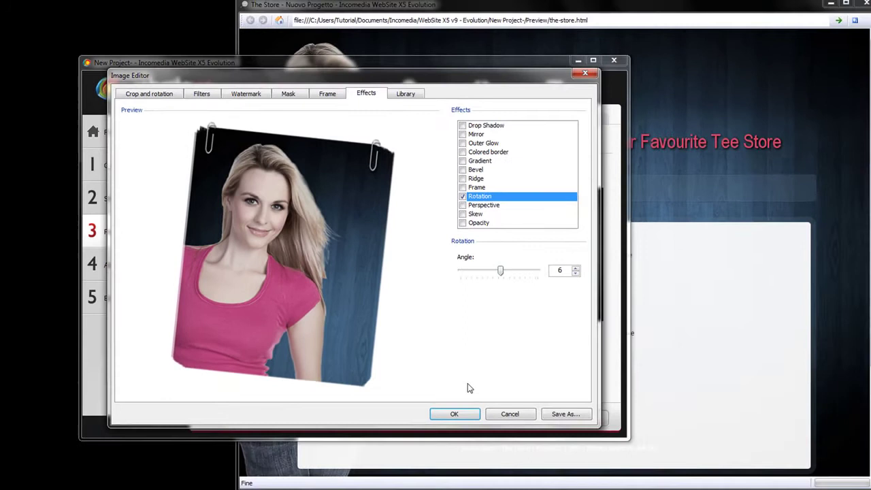
# Apply the edited photo, preview The Store page, and confirm the Image Object settings.
pyautogui.click(459, 414)
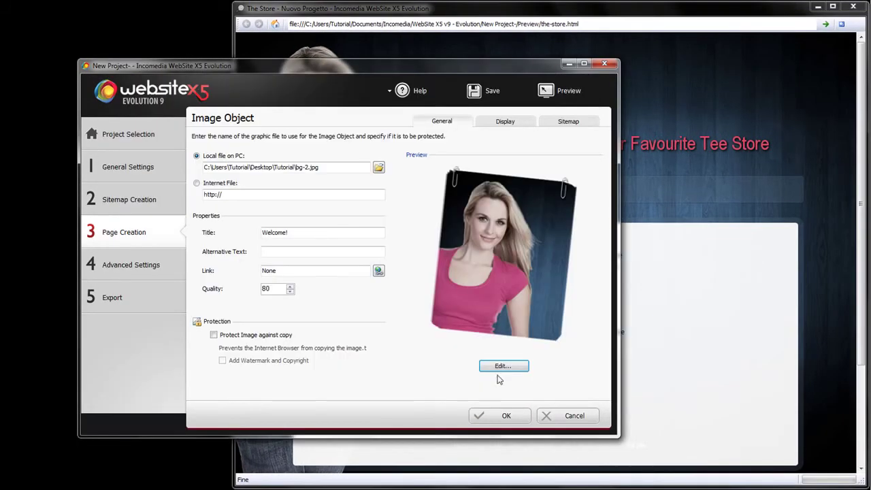
pyautogui.click(566, 92)
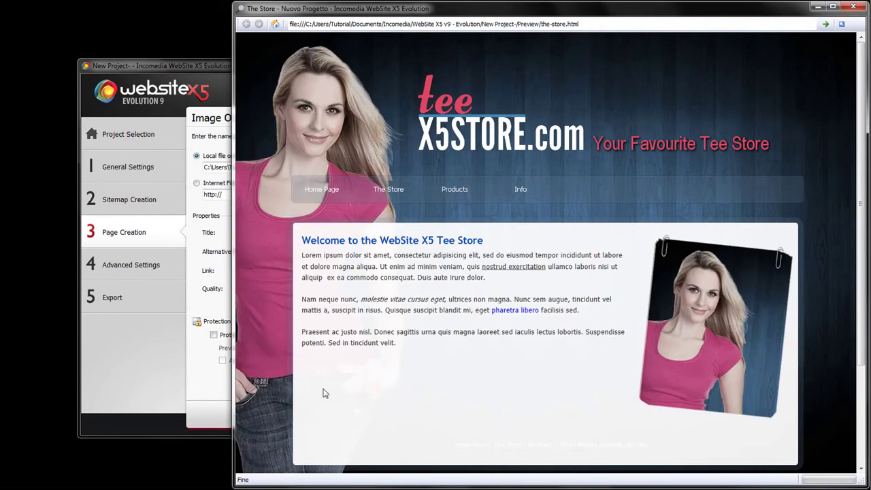
pyautogui.click(216, 411)
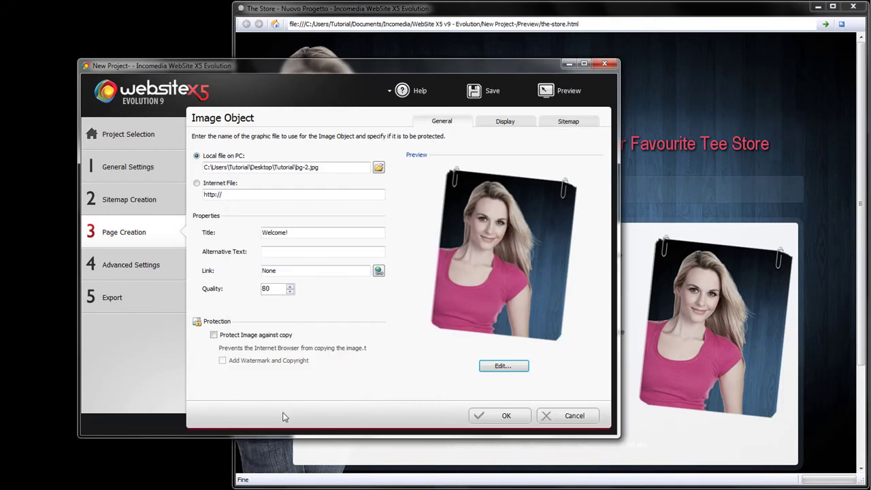
pyautogui.click(508, 415)
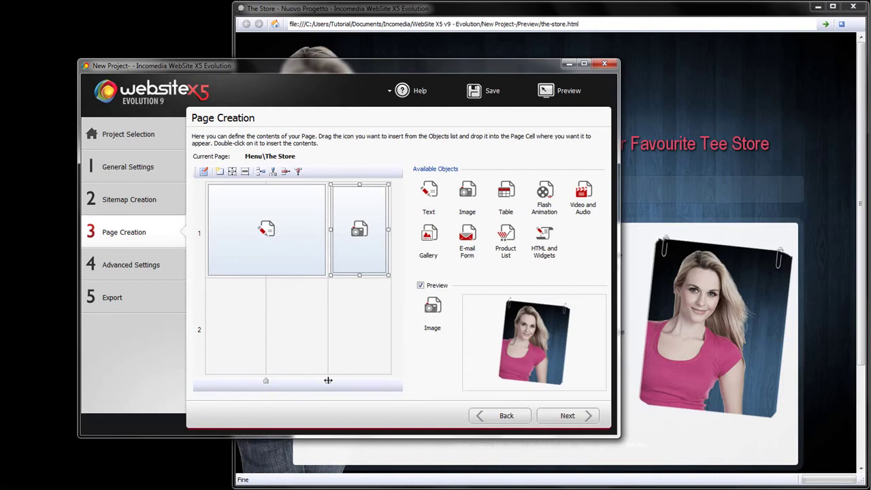
# Widen the image column, preview the result, and move on to the What's New page.
pyautogui.moveTo(327, 381); pyautogui.dragTo(297, 383)
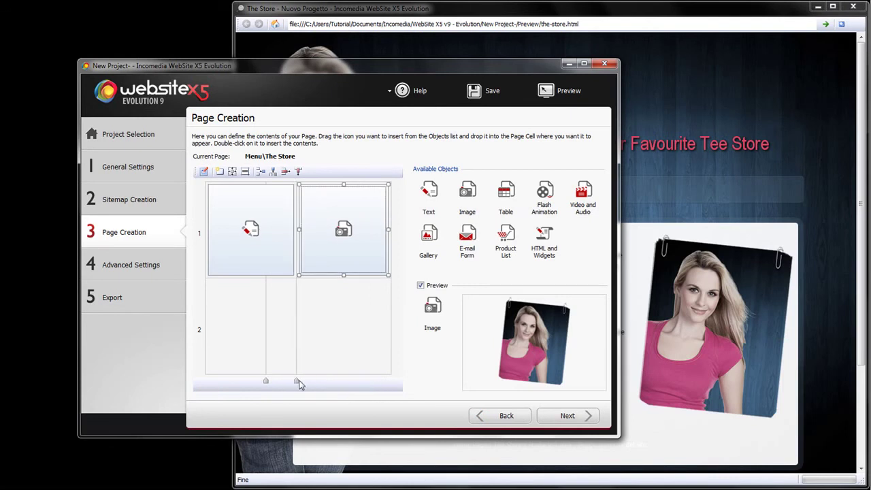
pyautogui.click(562, 93)
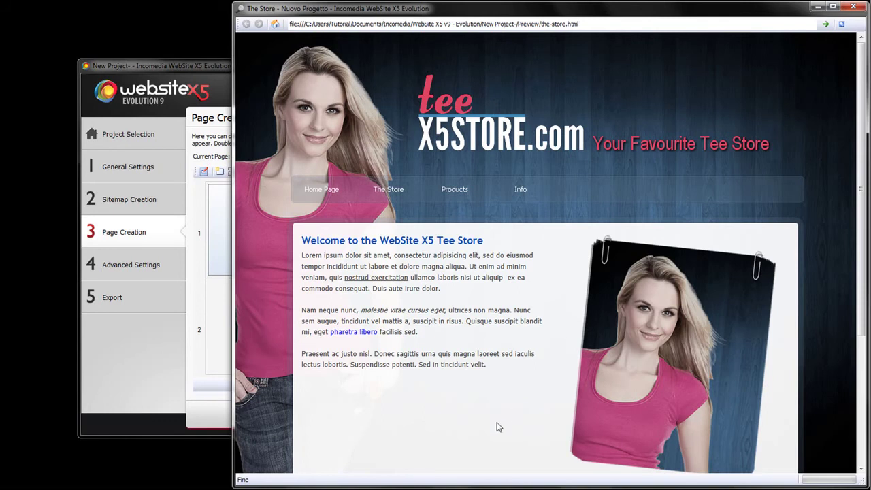
pyautogui.click(217, 409)
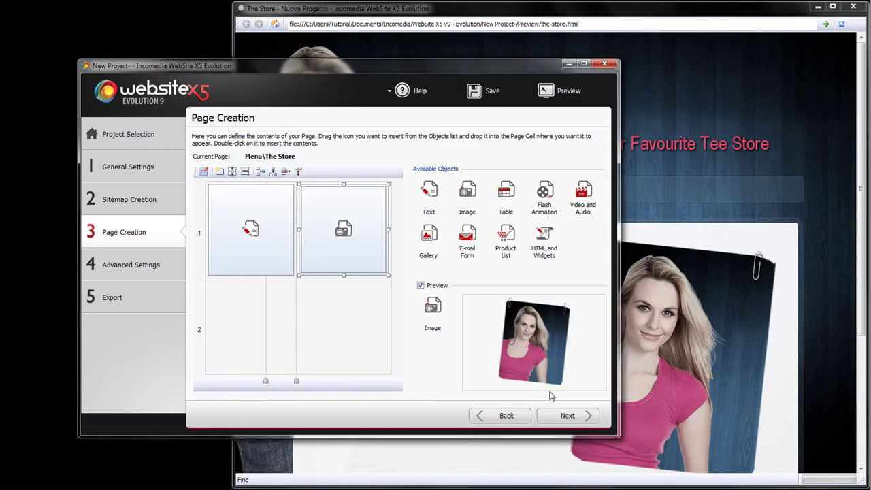
pyautogui.click(589, 417)
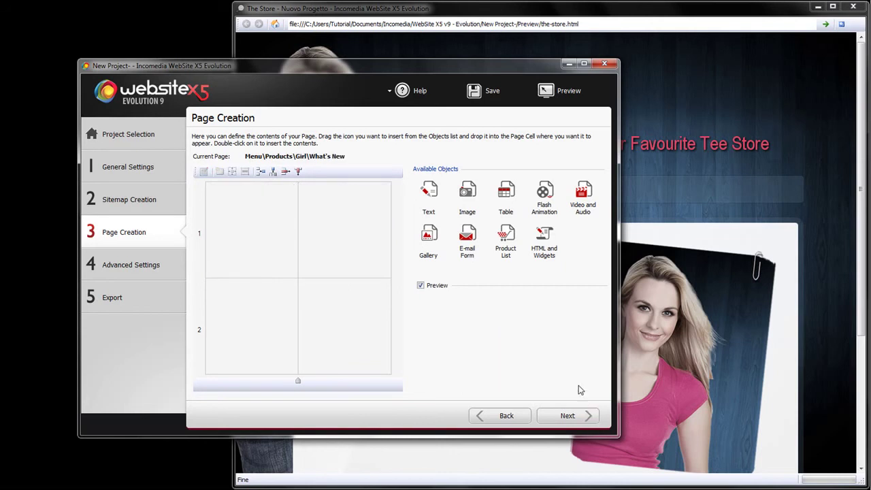
# Drag a Gallery object into the row 1, column 2 cell of the What's New page.
pyautogui.click(343, 235)
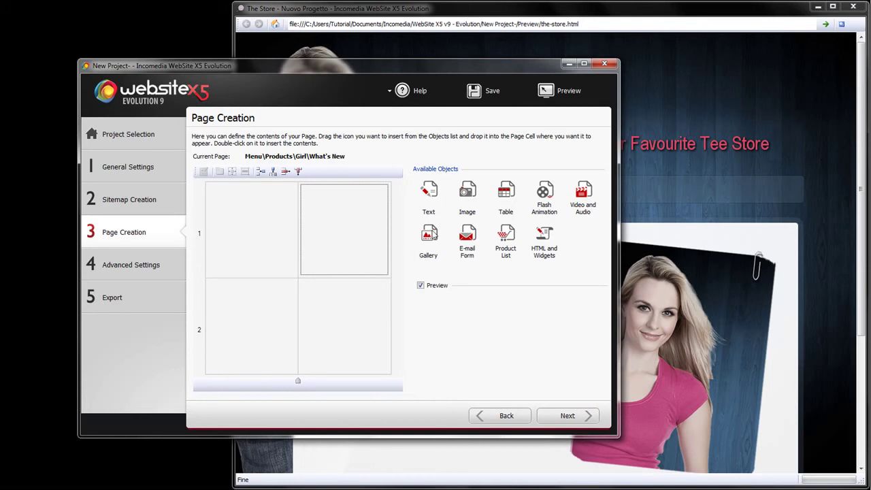
pyautogui.moveTo(432, 235); pyautogui.dragTo(348, 231)
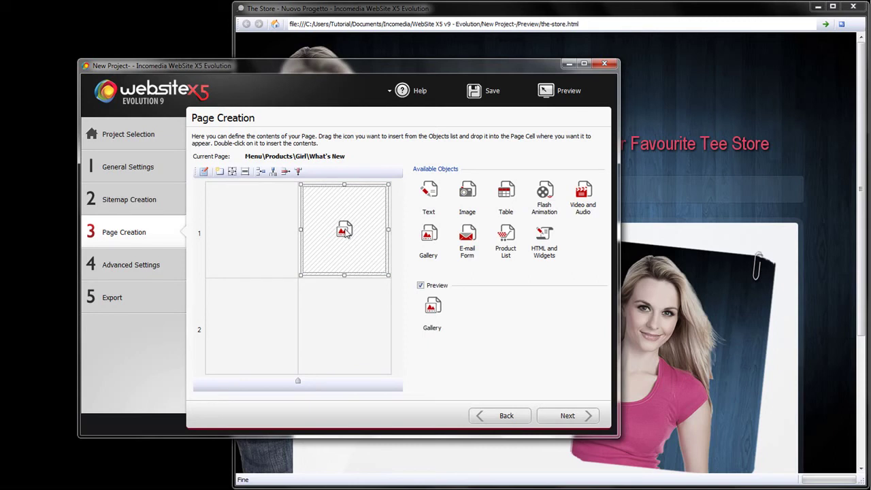
# Set the gallery's Gallery Type to Horizontal Gallery on the Style tab.
pyautogui.doubleClick(345, 233)
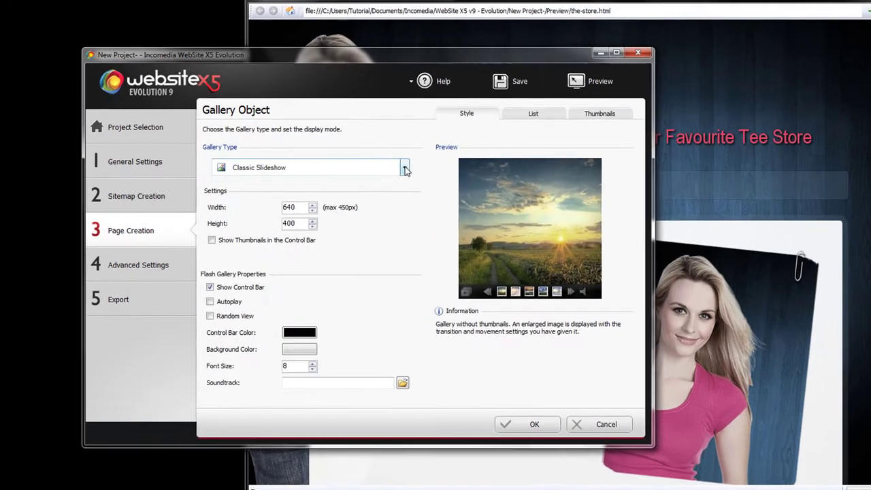
pyautogui.click(383, 172)
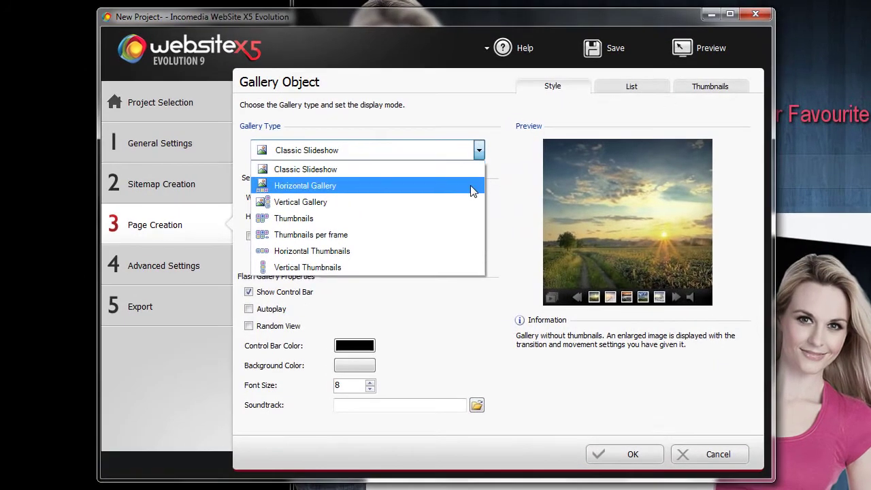
pyautogui.click(470, 186)
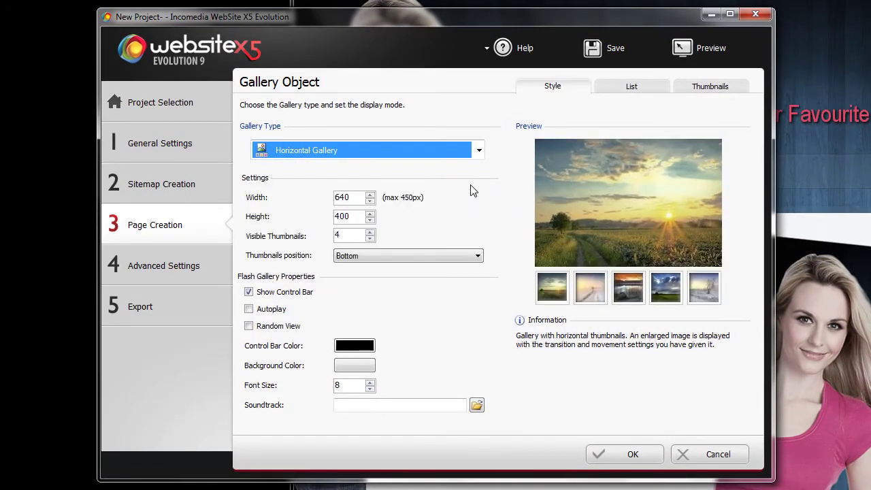
# Uncheck Show Control Bar, add images 1.jpg through 20.jpg to the list, and select them all.
pyautogui.click(249, 292)
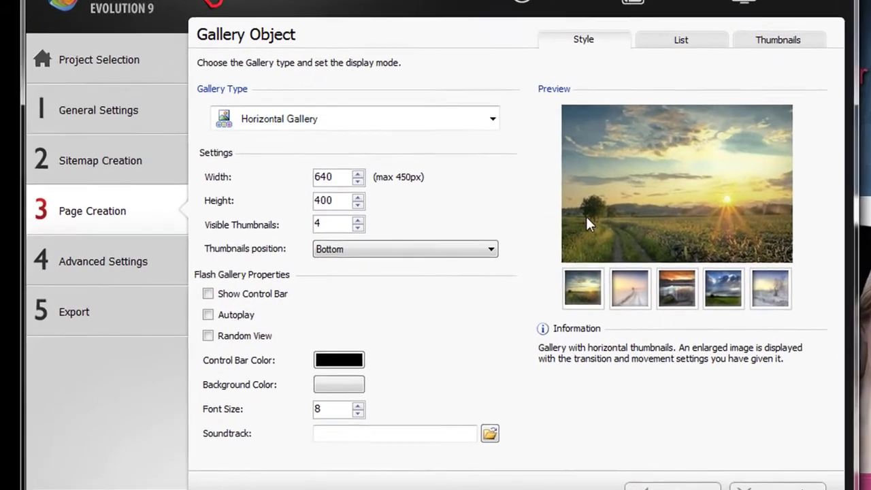
pyautogui.click(679, 74)
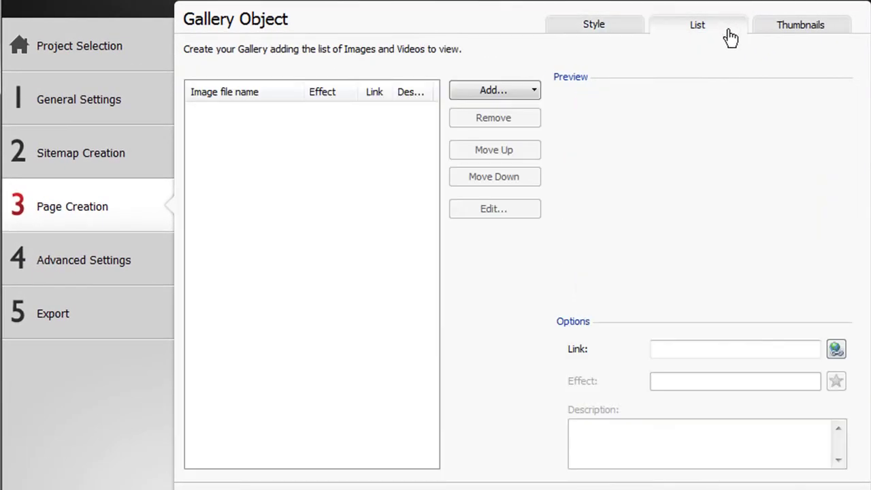
pyautogui.click(531, 90)
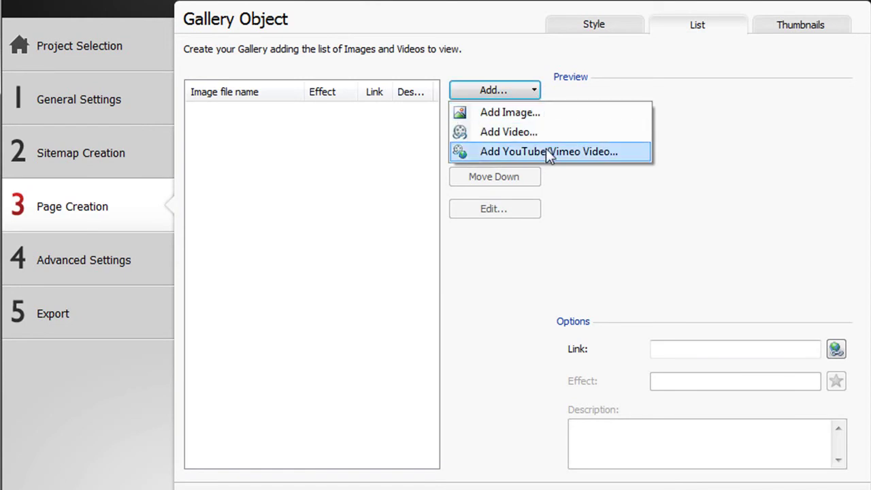
pyautogui.click(545, 111)
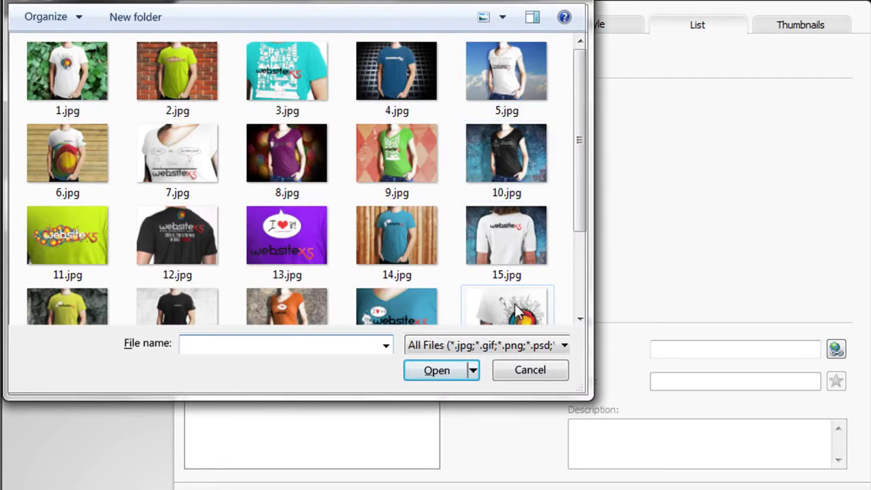
pyautogui.click(507, 307)
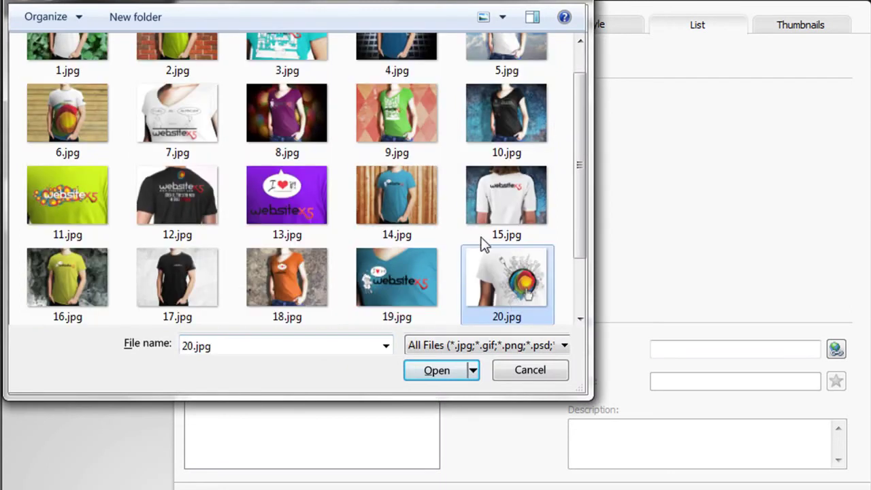
pyautogui.keyDown('shift'); pyautogui.click(88, 46); pyautogui.keyUp('shift')
pyautogui.click(436, 369)
pyautogui.hotkey('shift', 'Home')
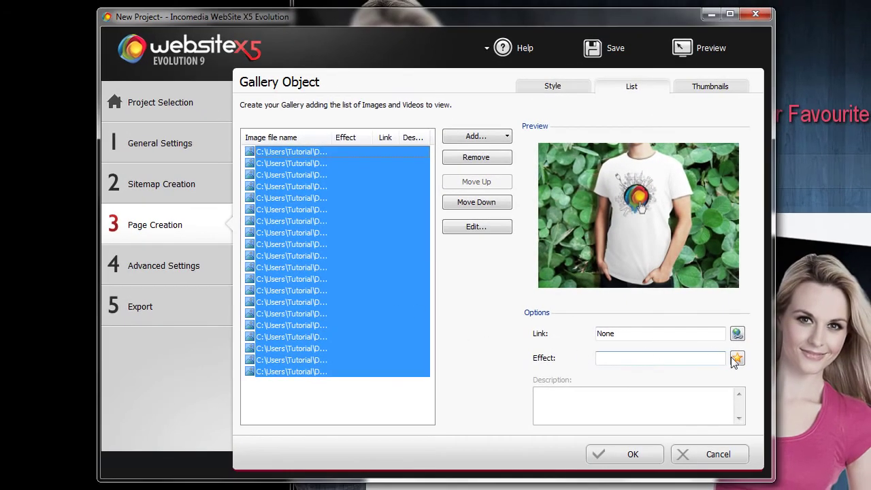
# Try Slide and Zoom, then apply the 3 - Horizontal Scroll effect to all twenty images.
pyautogui.click(737, 358)
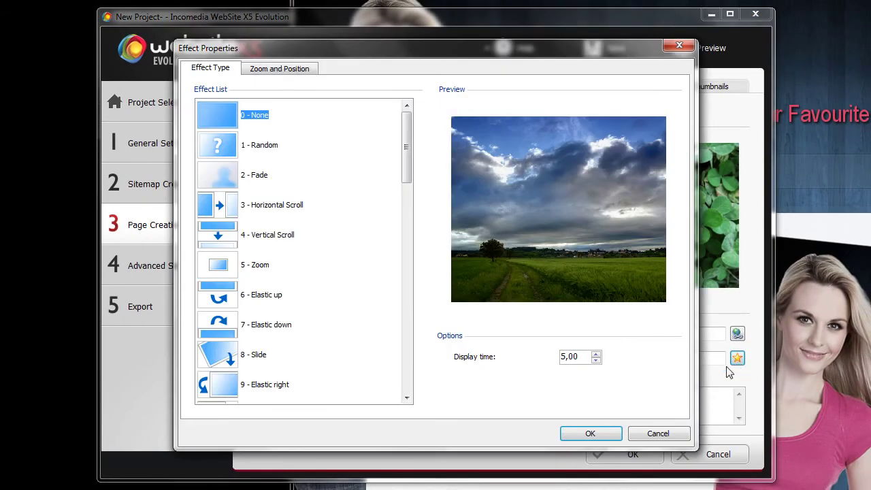
pyautogui.click(257, 359)
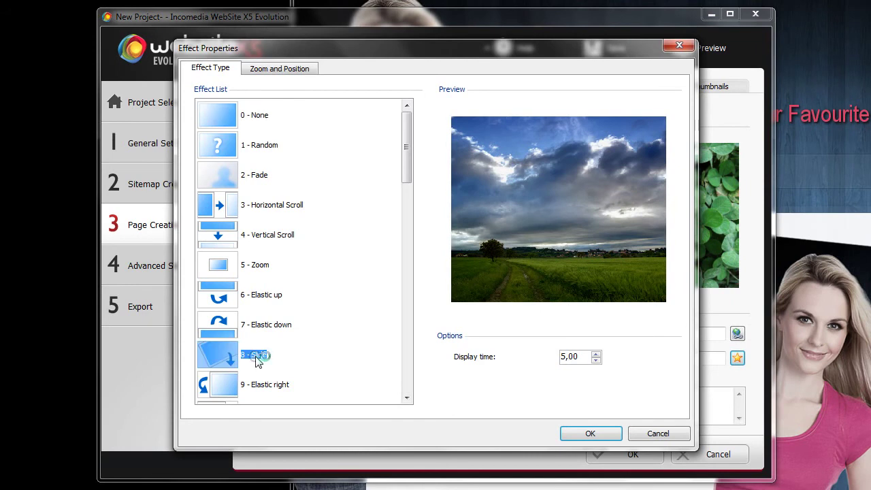
pyautogui.click(258, 268)
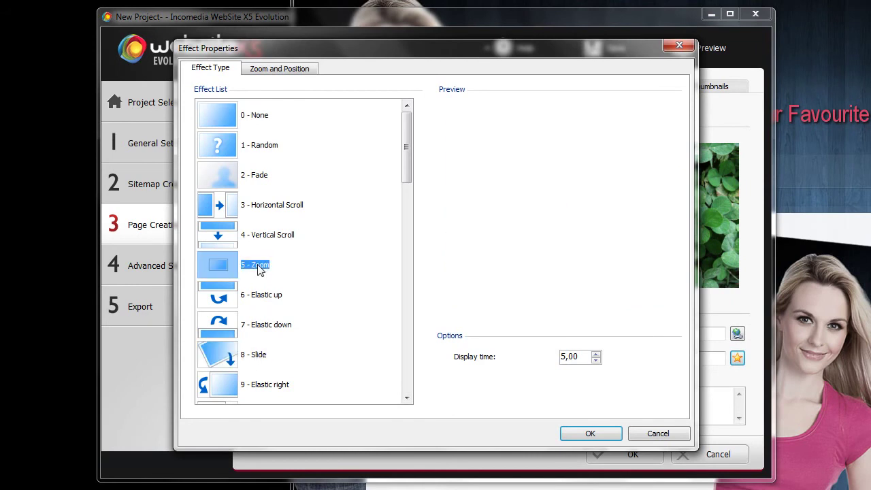
pyautogui.click(262, 207)
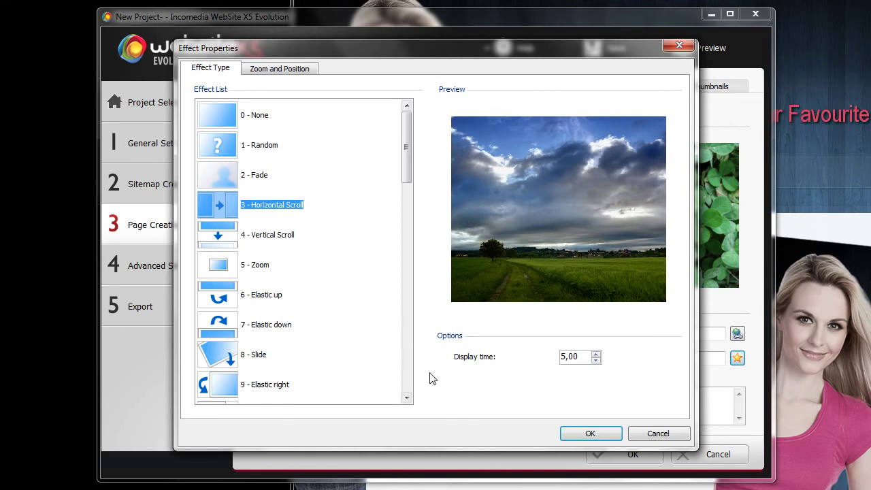
pyautogui.click(591, 433)
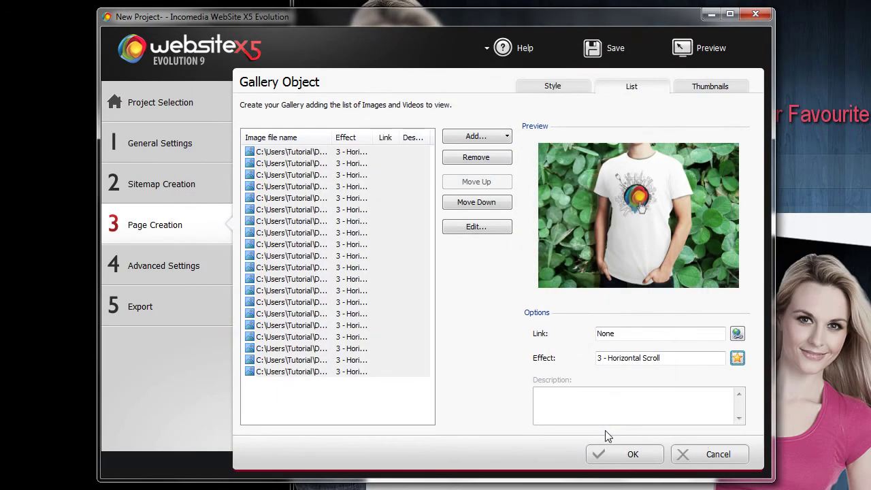
# Apply the second preset thumbnail style and preview the What's New page.
pyautogui.click(733, 90)
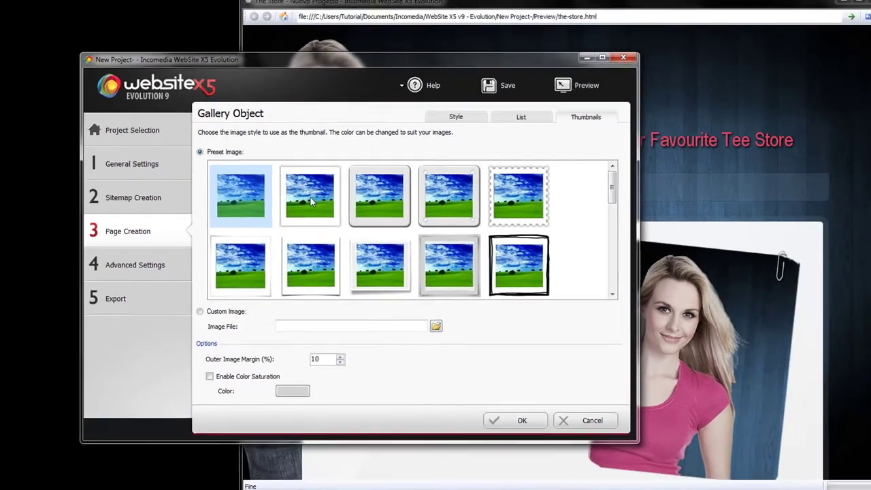
pyautogui.click(375, 184)
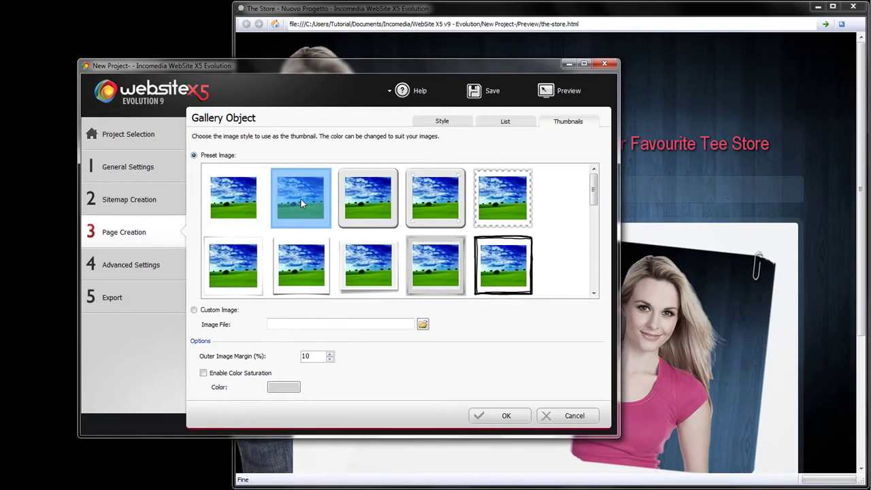
pyautogui.click(562, 90)
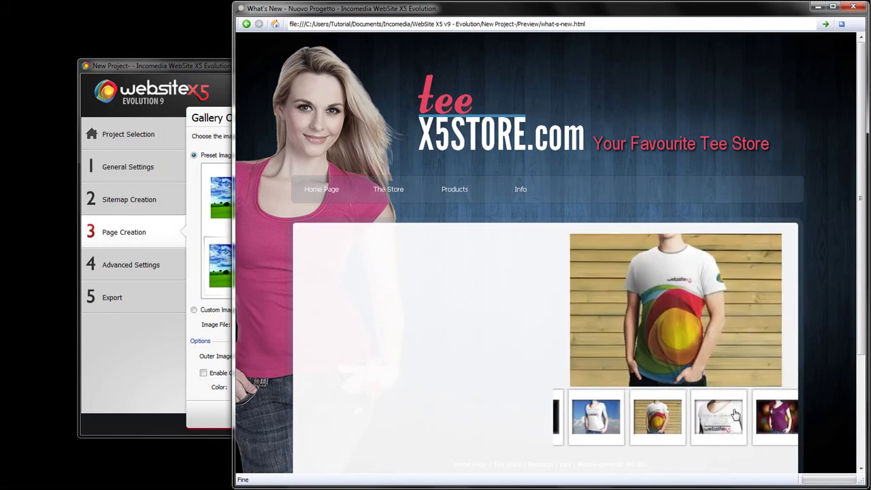
# In the preview, enlarge the purple, black WebsiteX5, green and blue shirts from the thumbnails.
pyautogui.click(735, 414)
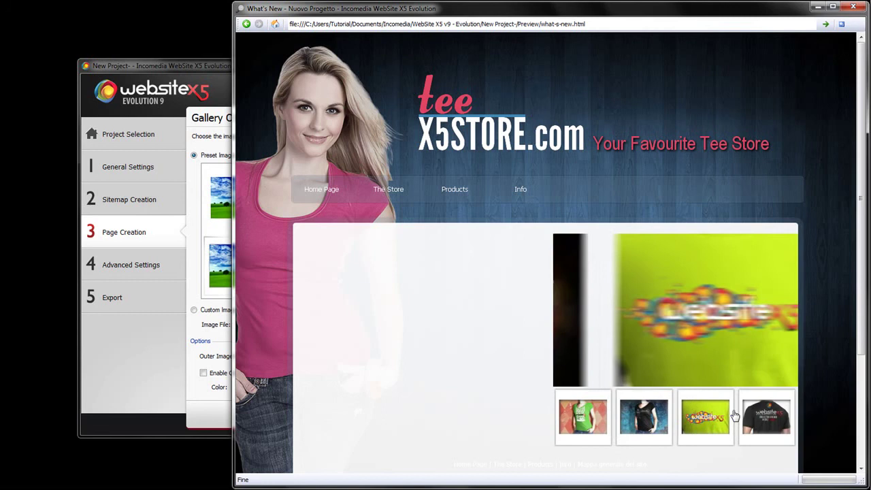
pyautogui.click(736, 414)
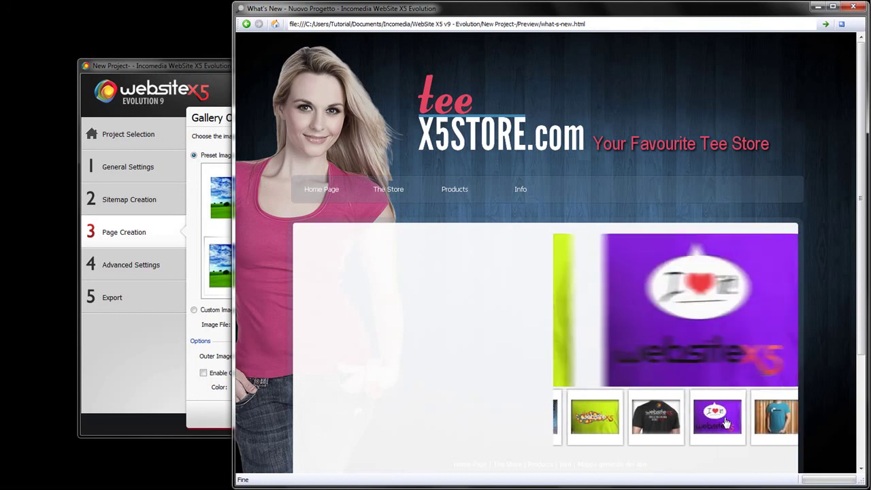
pyautogui.click(657, 422)
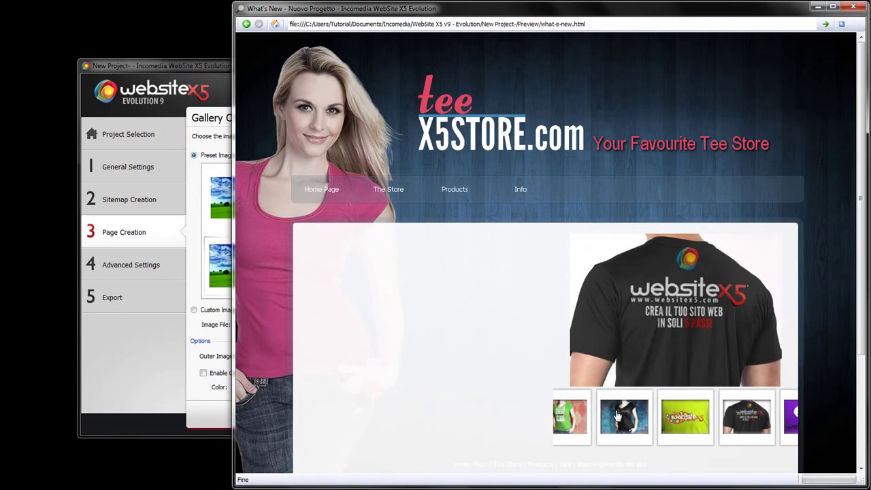
pyautogui.click(614, 417)
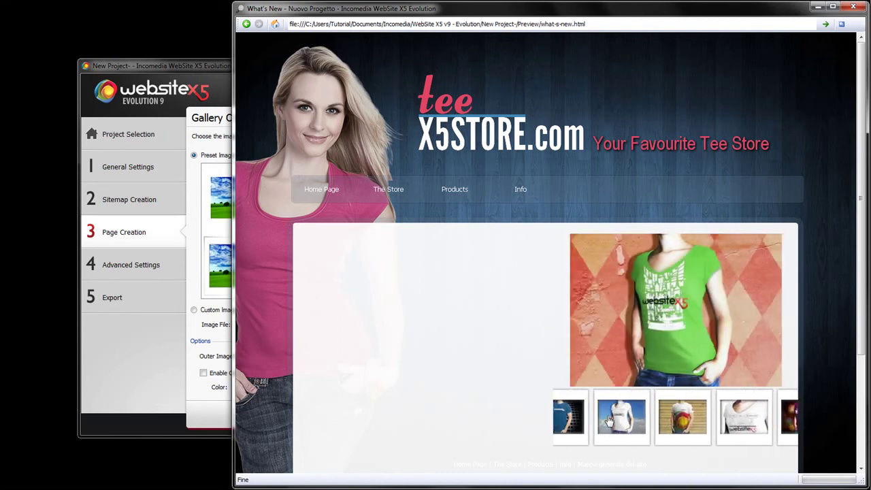
pyautogui.click(568, 418)
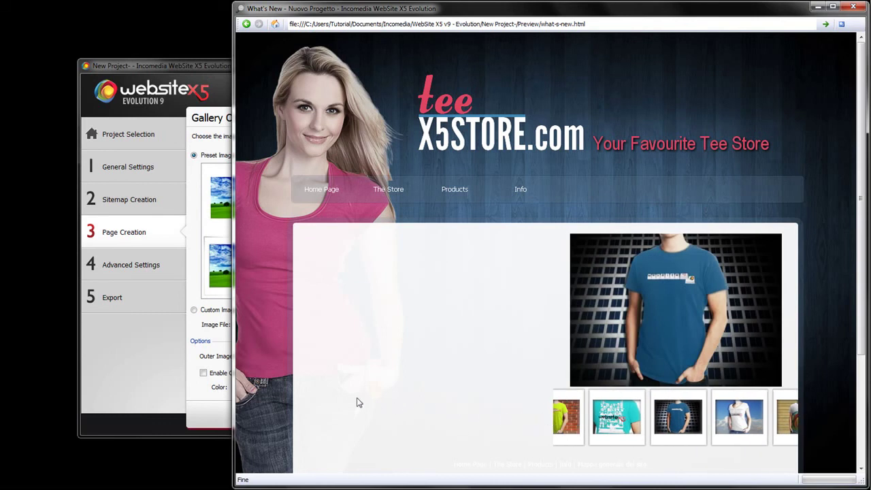
# Change the Gallery Type to Thumbnails per frame on the Style tab and confirm with OK.
pyautogui.click(213, 413)
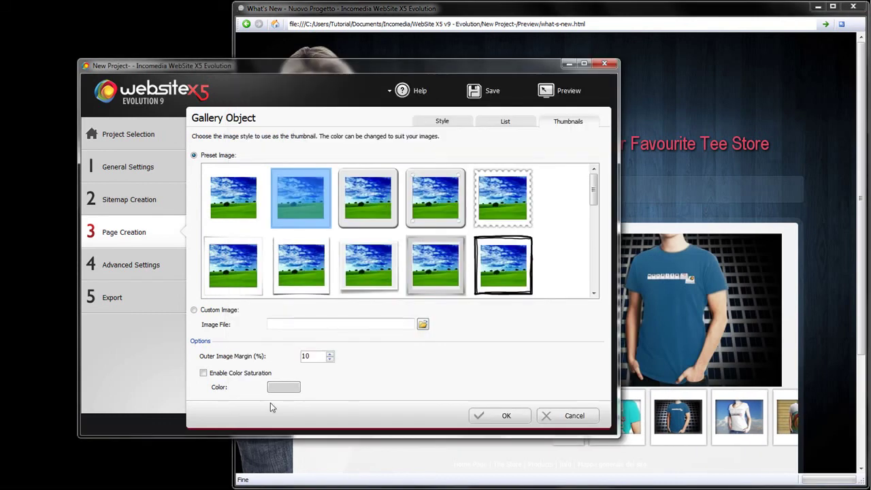
pyautogui.click(453, 121)
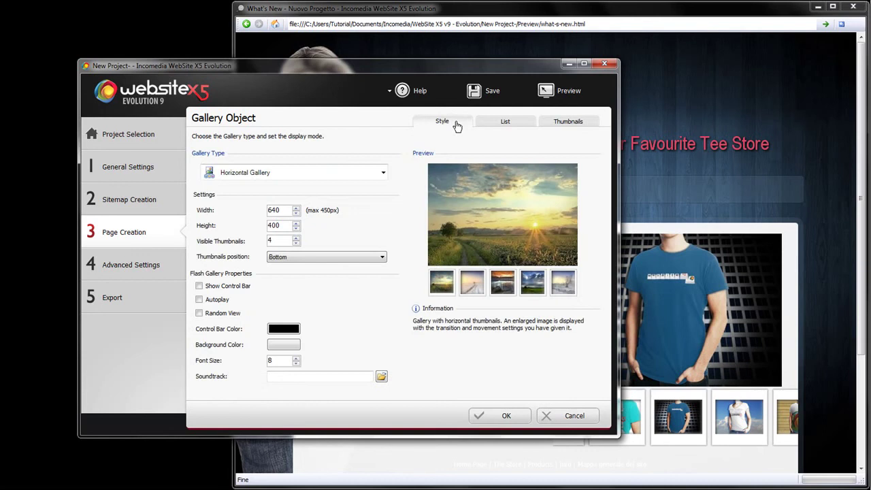
pyautogui.click(383, 174)
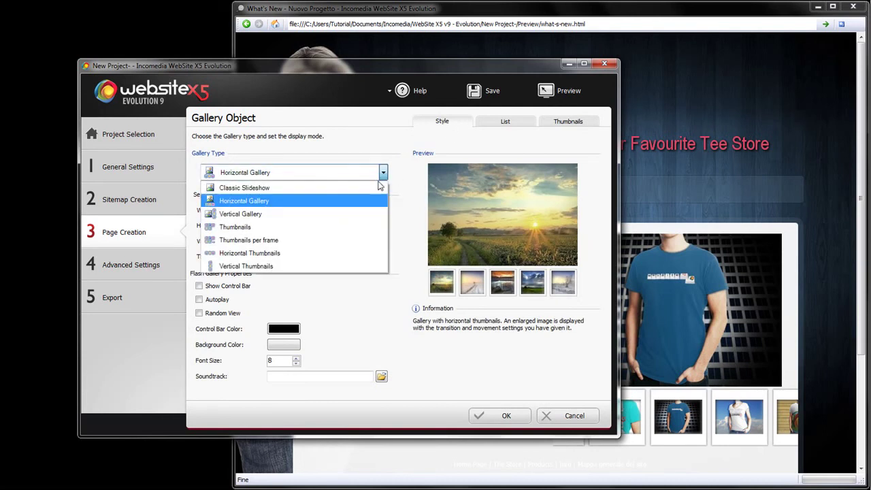
pyautogui.click(369, 240)
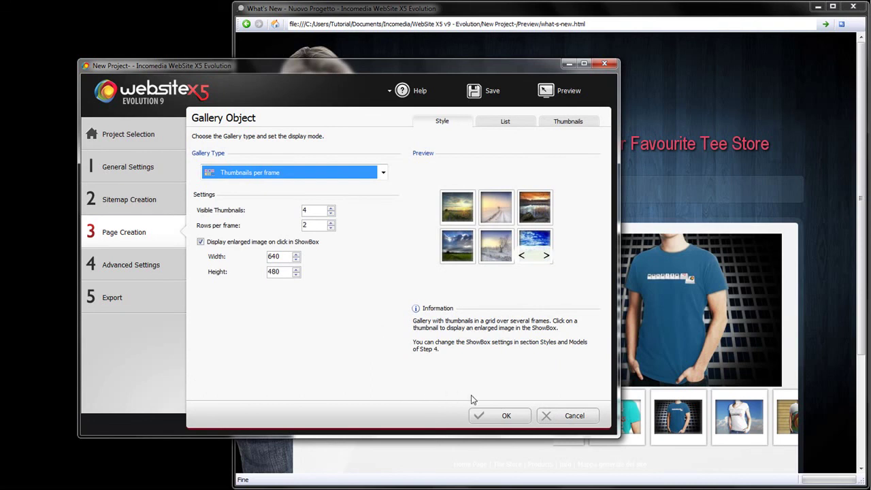
pyautogui.click(511, 415)
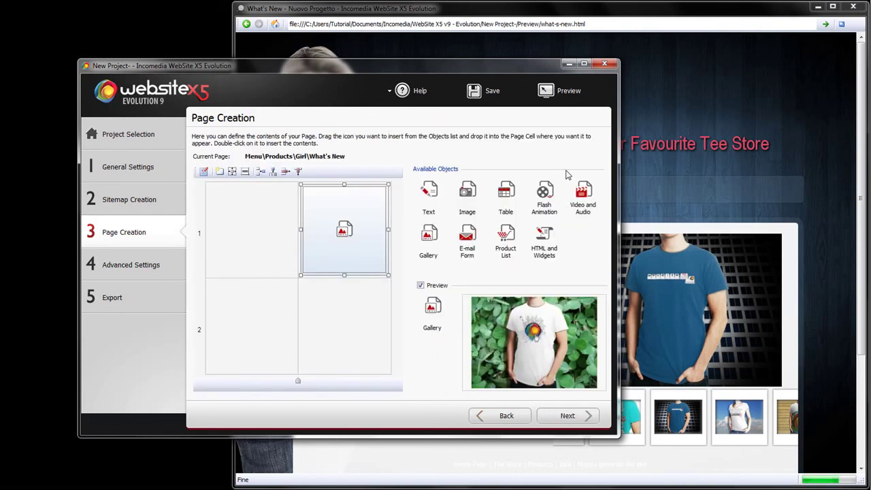
pyautogui.click(564, 97)
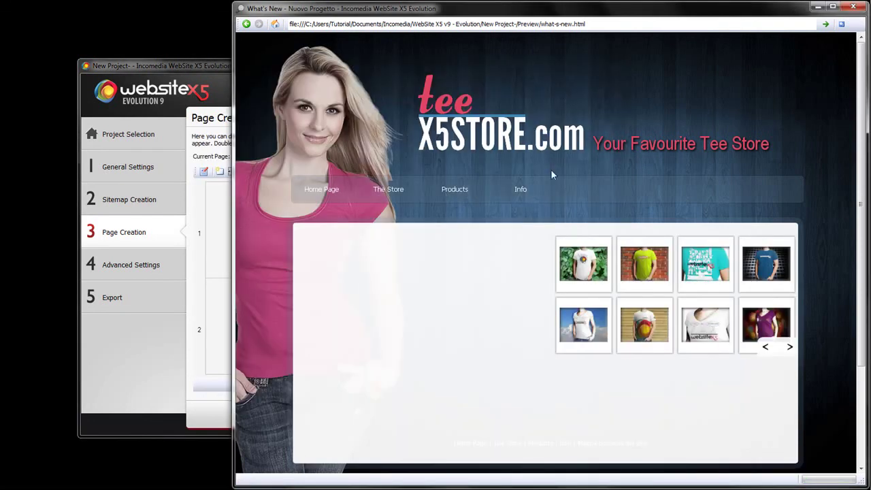
pyautogui.click(790, 348)
pyautogui.click(791, 349)
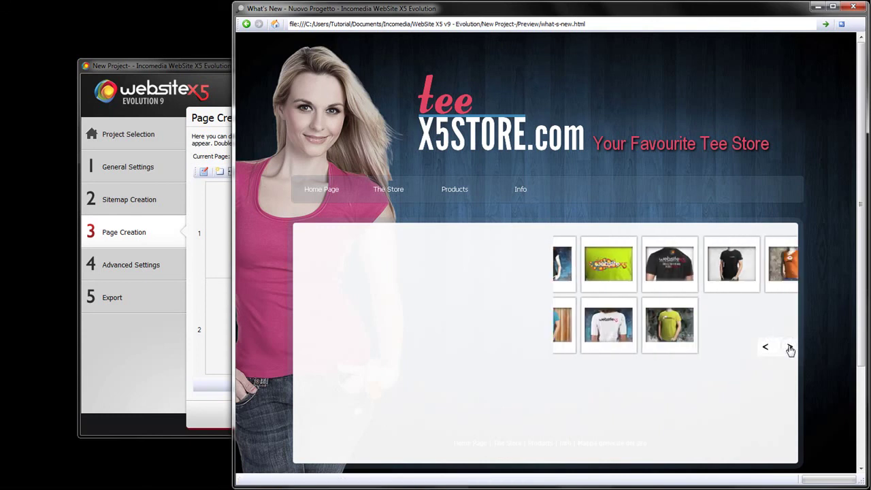
pyautogui.click(765, 348)
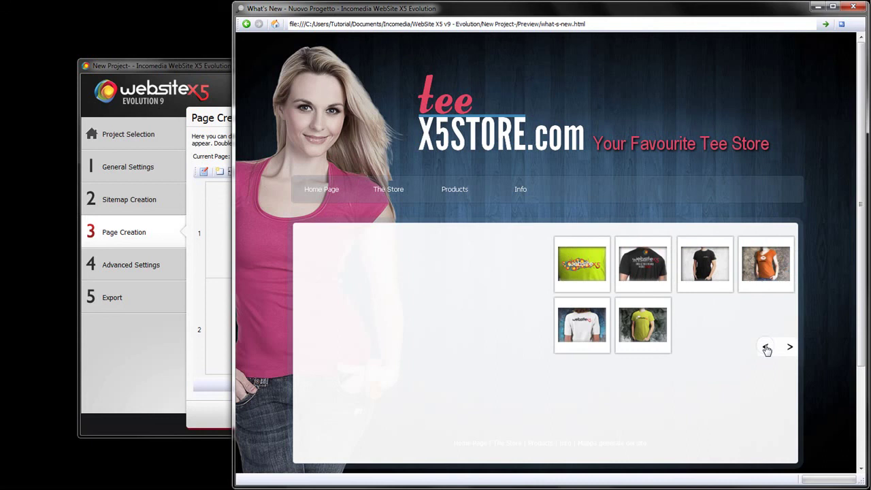
pyautogui.click(766, 348)
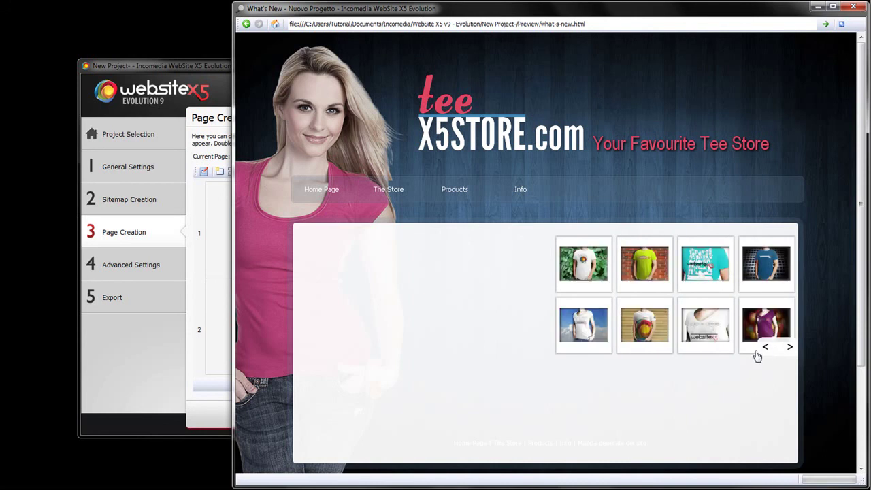
pyautogui.click(583, 267)
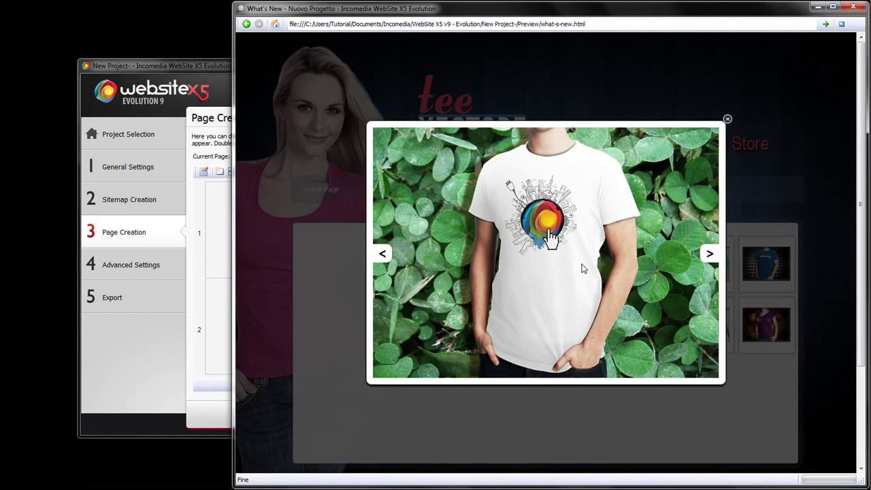
pyautogui.click(709, 255)
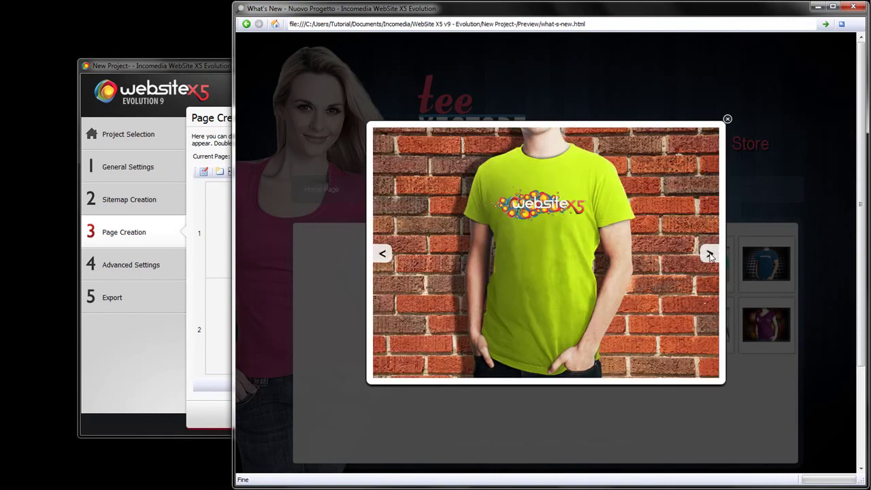
pyautogui.click(709, 255)
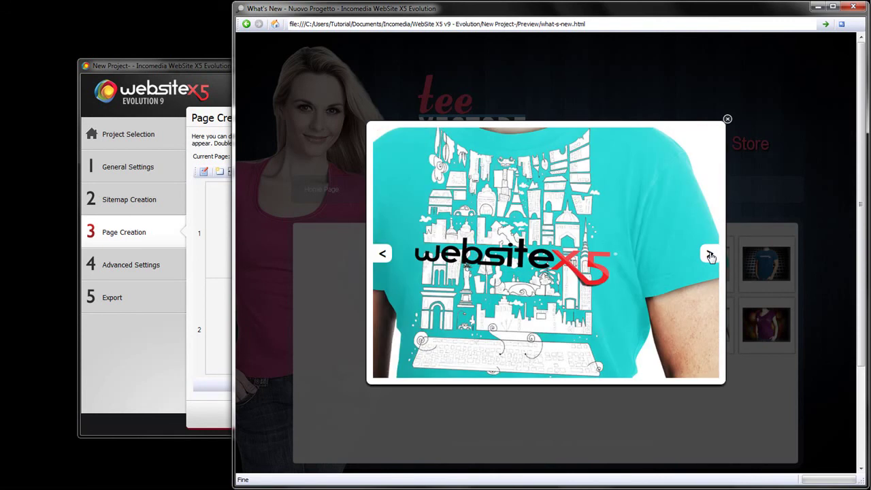
pyautogui.click(710, 255)
pyautogui.click(709, 256)
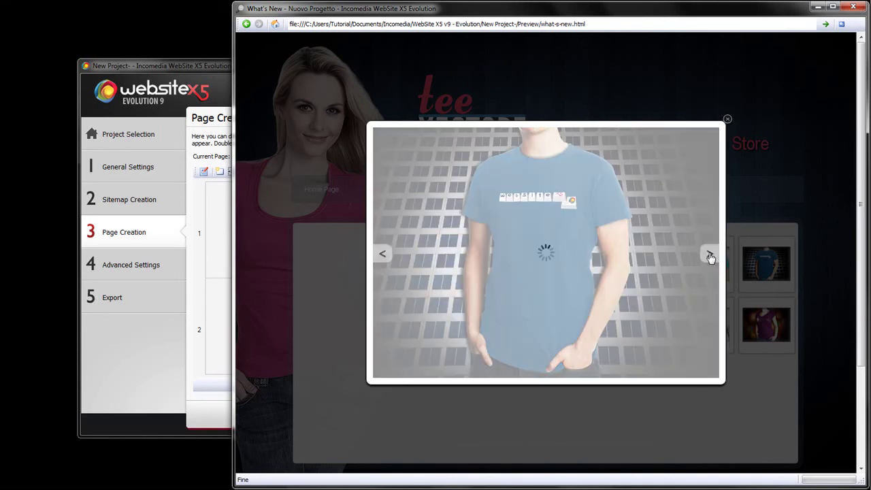
pyautogui.click(728, 119)
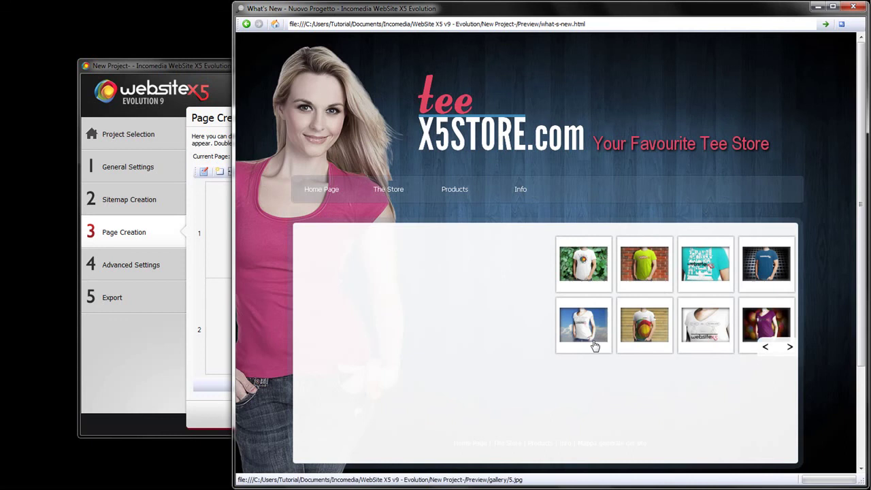
pyautogui.click(206, 404)
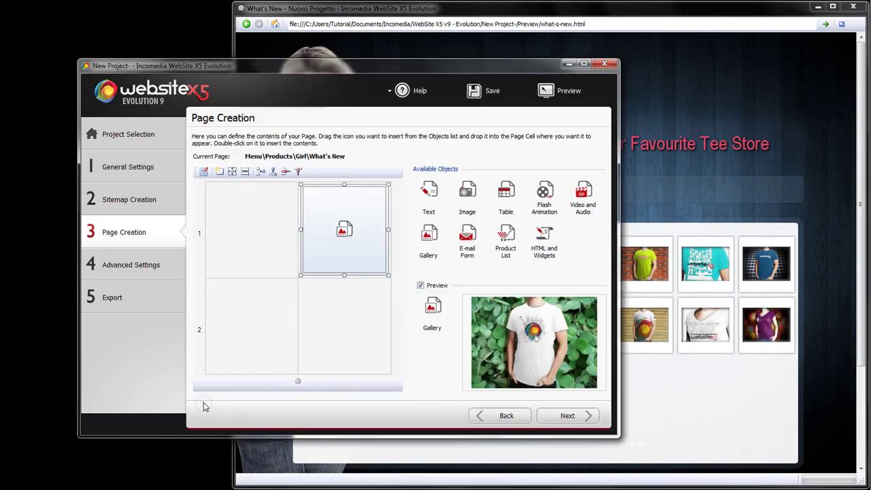